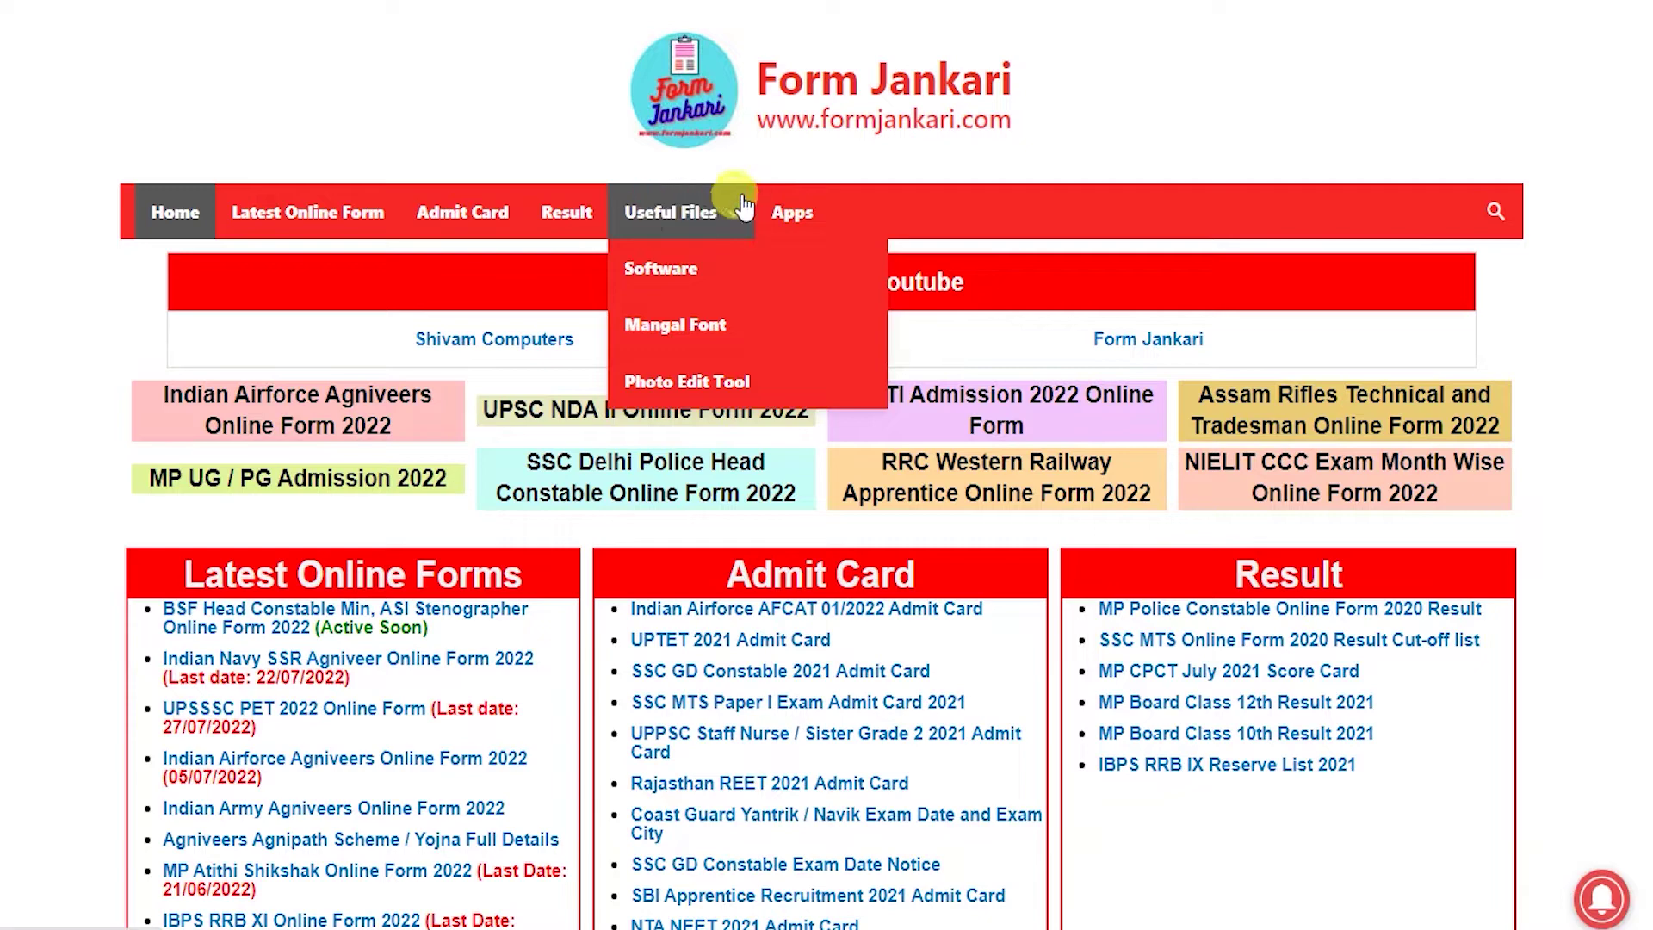
- Open the Software page under Useful Files on Form Jankari and look through the available downloads
click(663, 274)
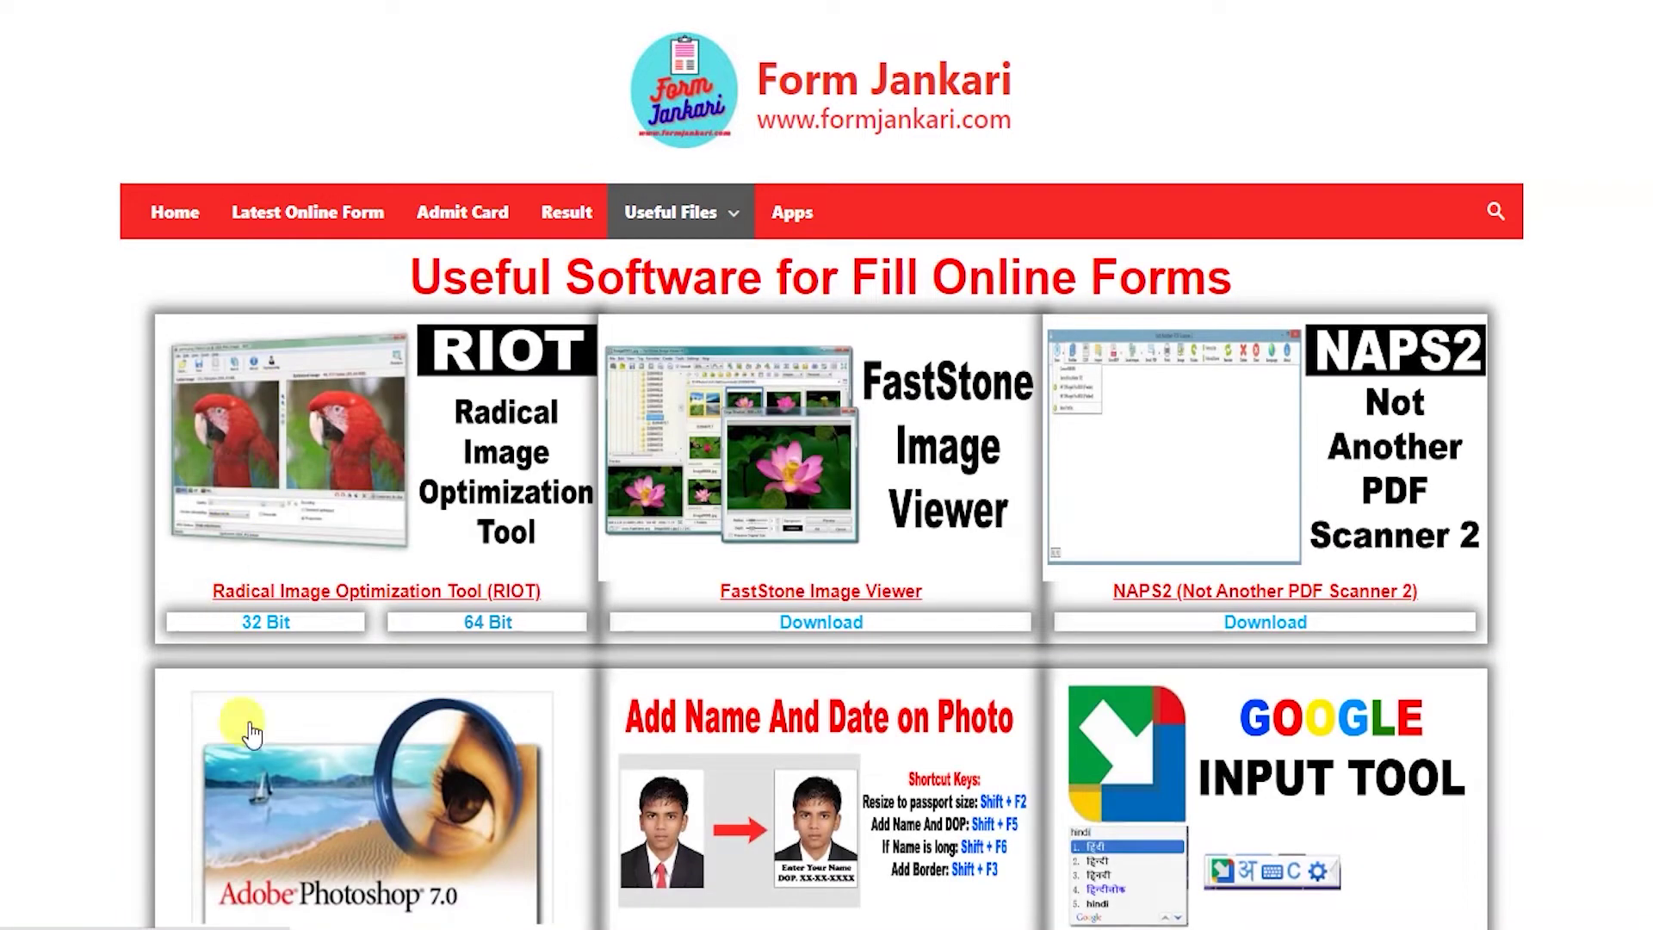
scroll(415, 822, down, 2)
scroll(956, 785, down, 5)
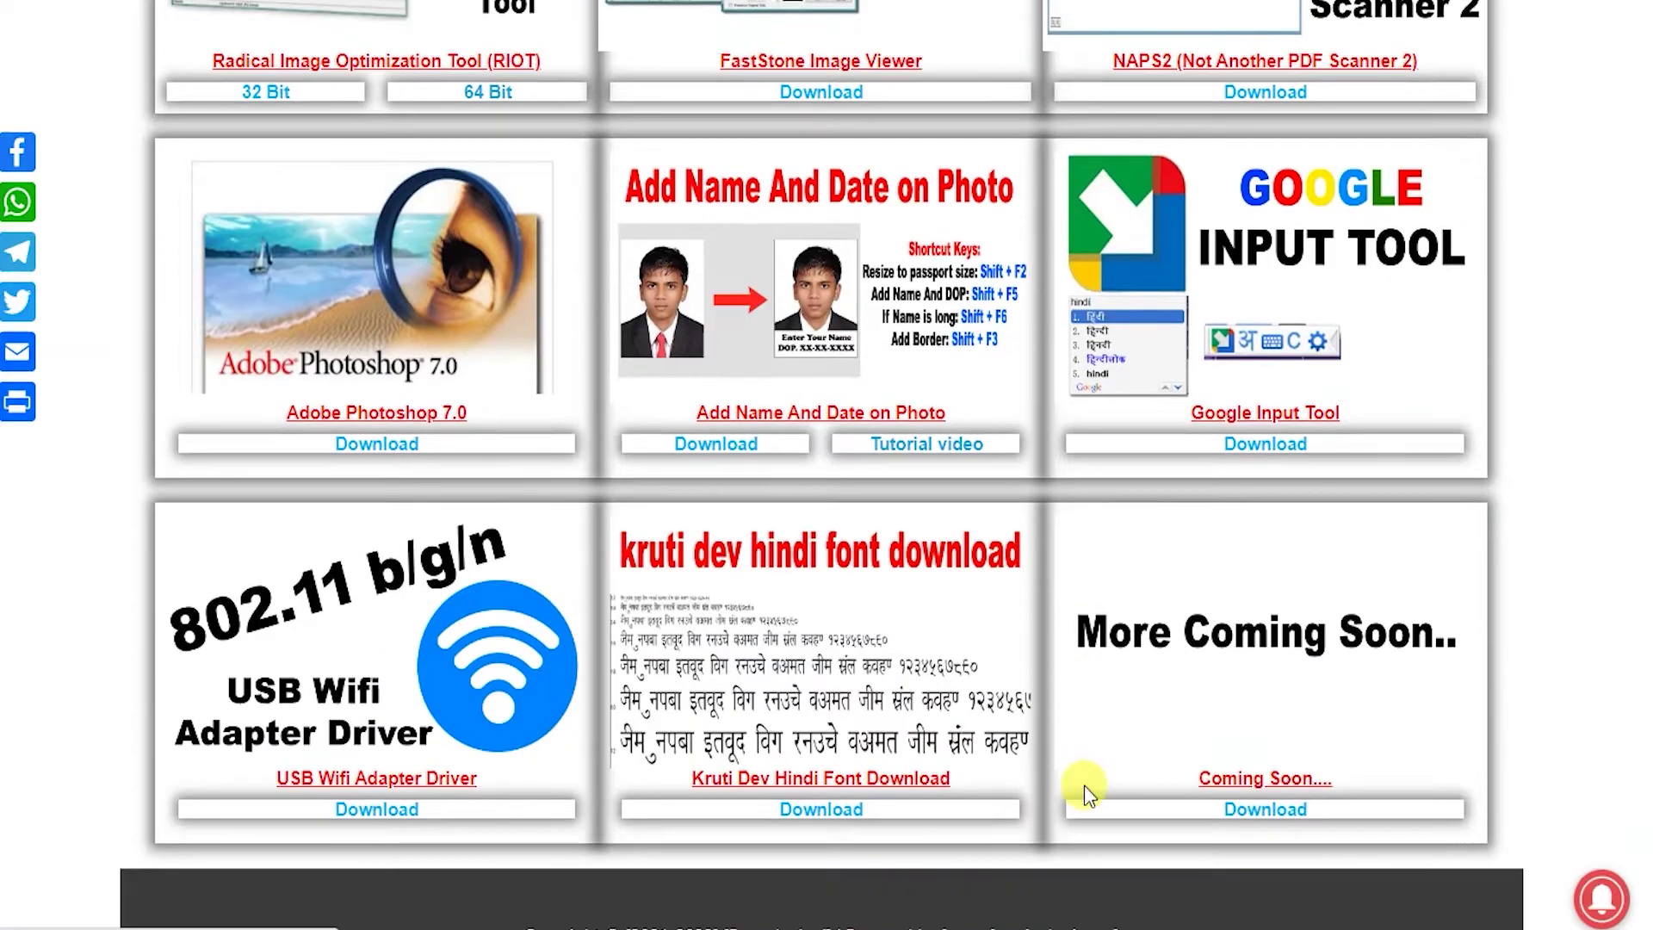
scroll(1458, 463, up, 6)
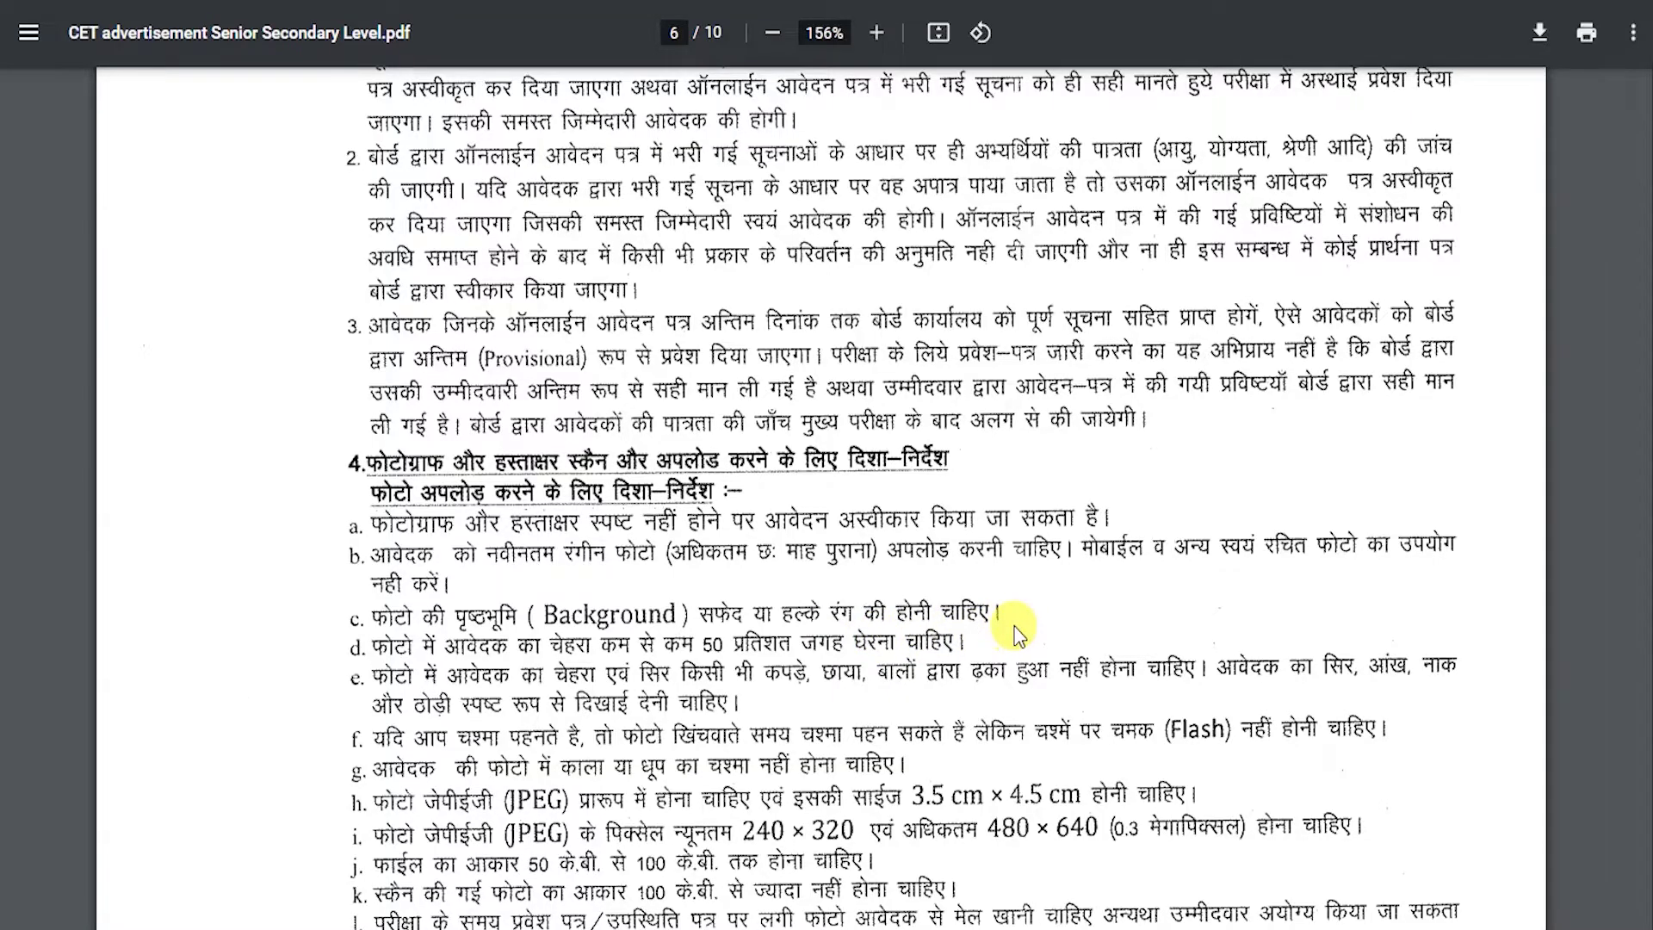
- Check the photo guidelines in the CET advertisement and the form's size and file type limits for photograph and signature
scroll(1018, 633, down, 1)
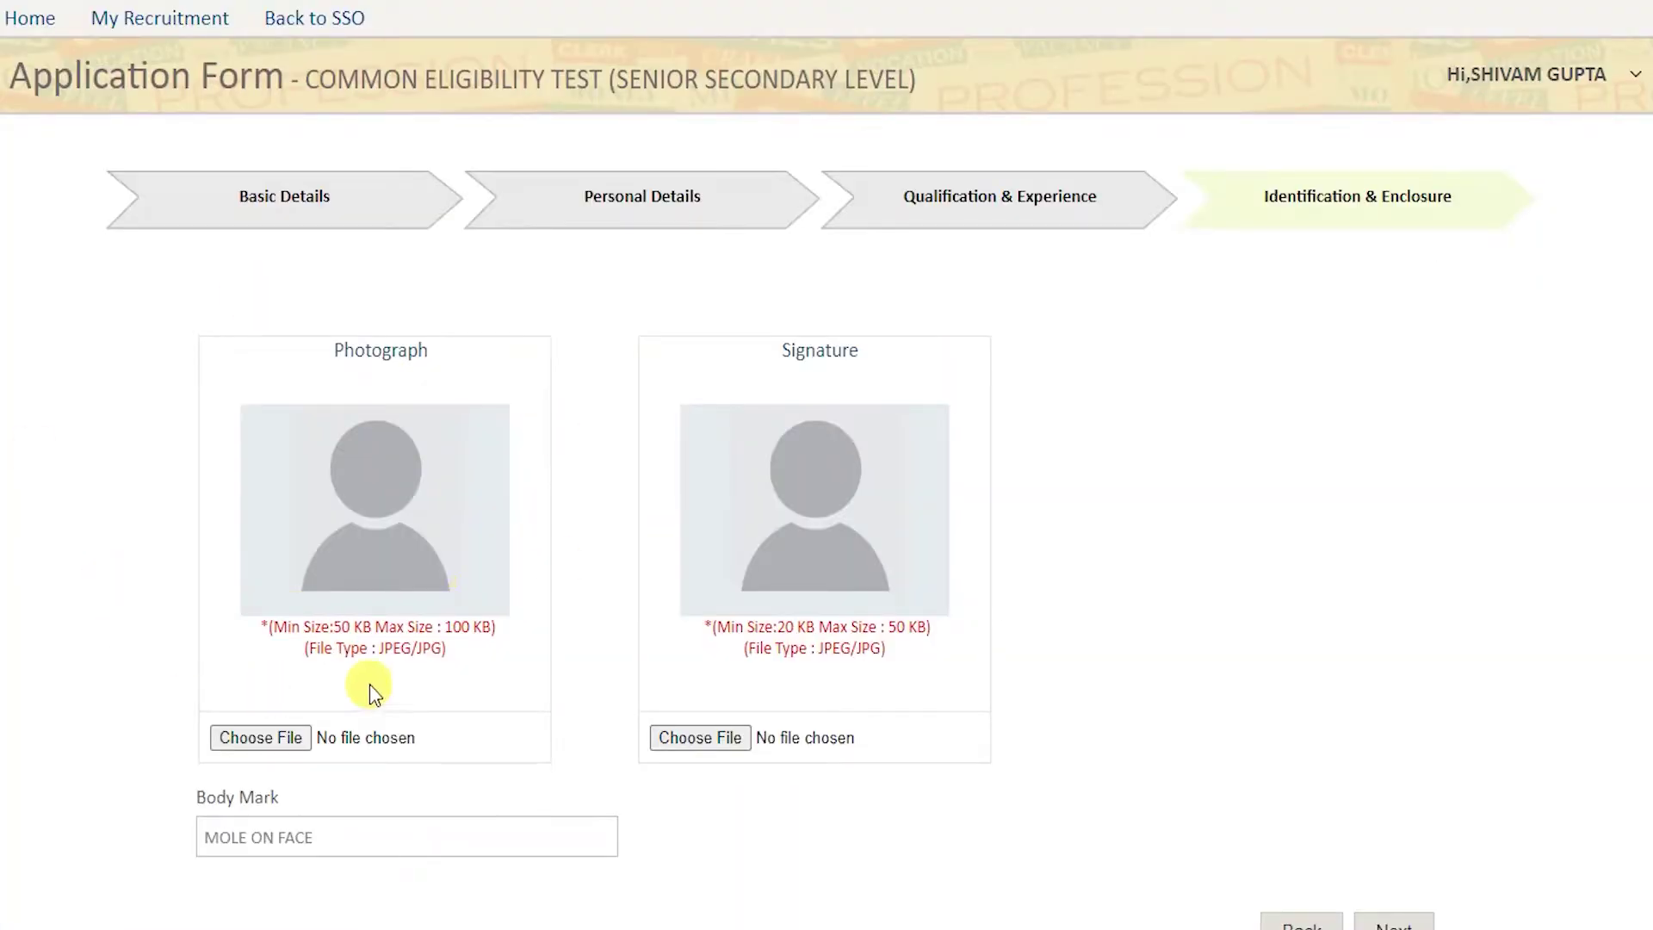
drag(323, 642, 472, 631)
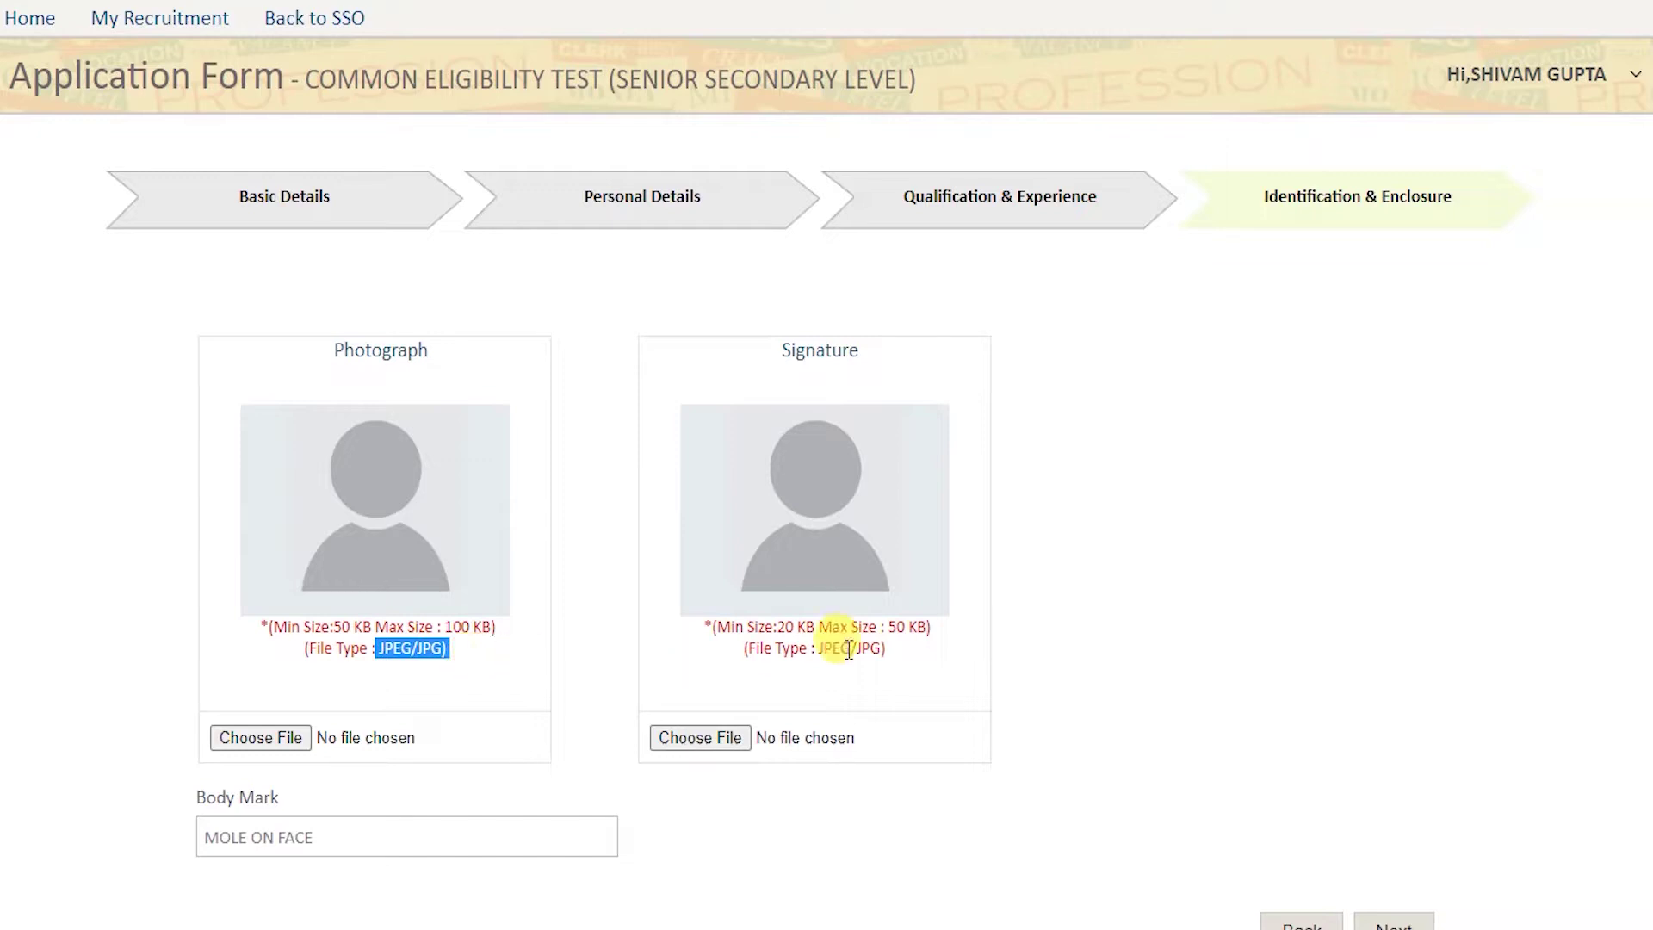
drag(777, 628, 942, 641)
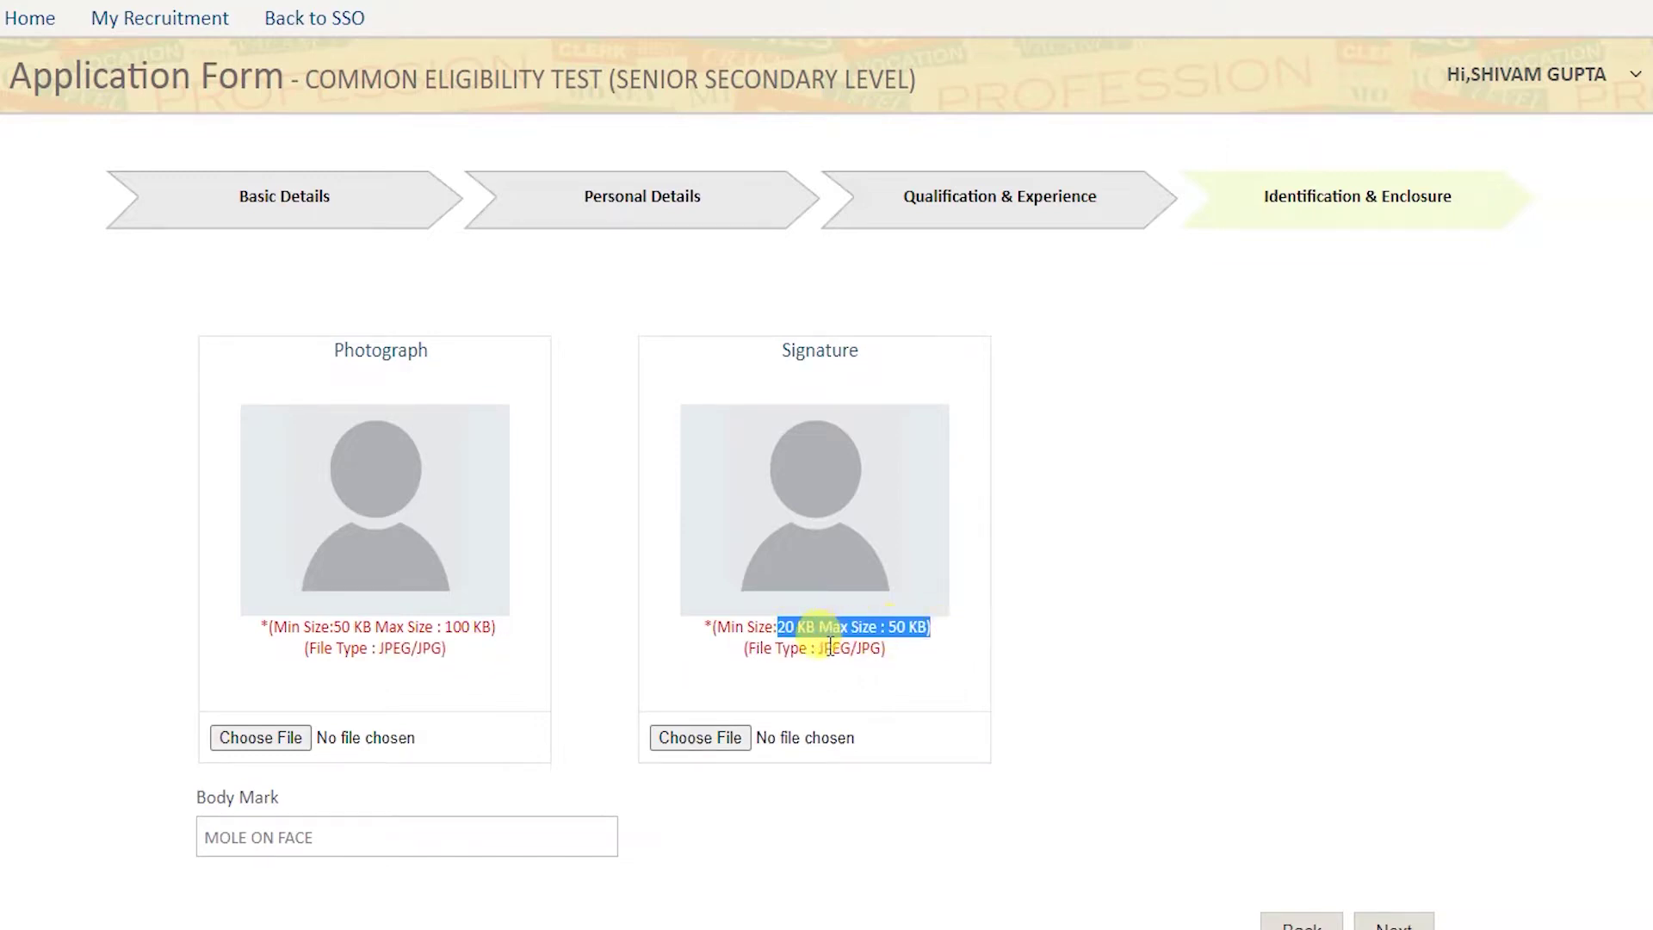
mouse_move(807, 648)
mouse_down()
mouse_move(874, 652)
mouse_move(825, 685)
mouse_up()
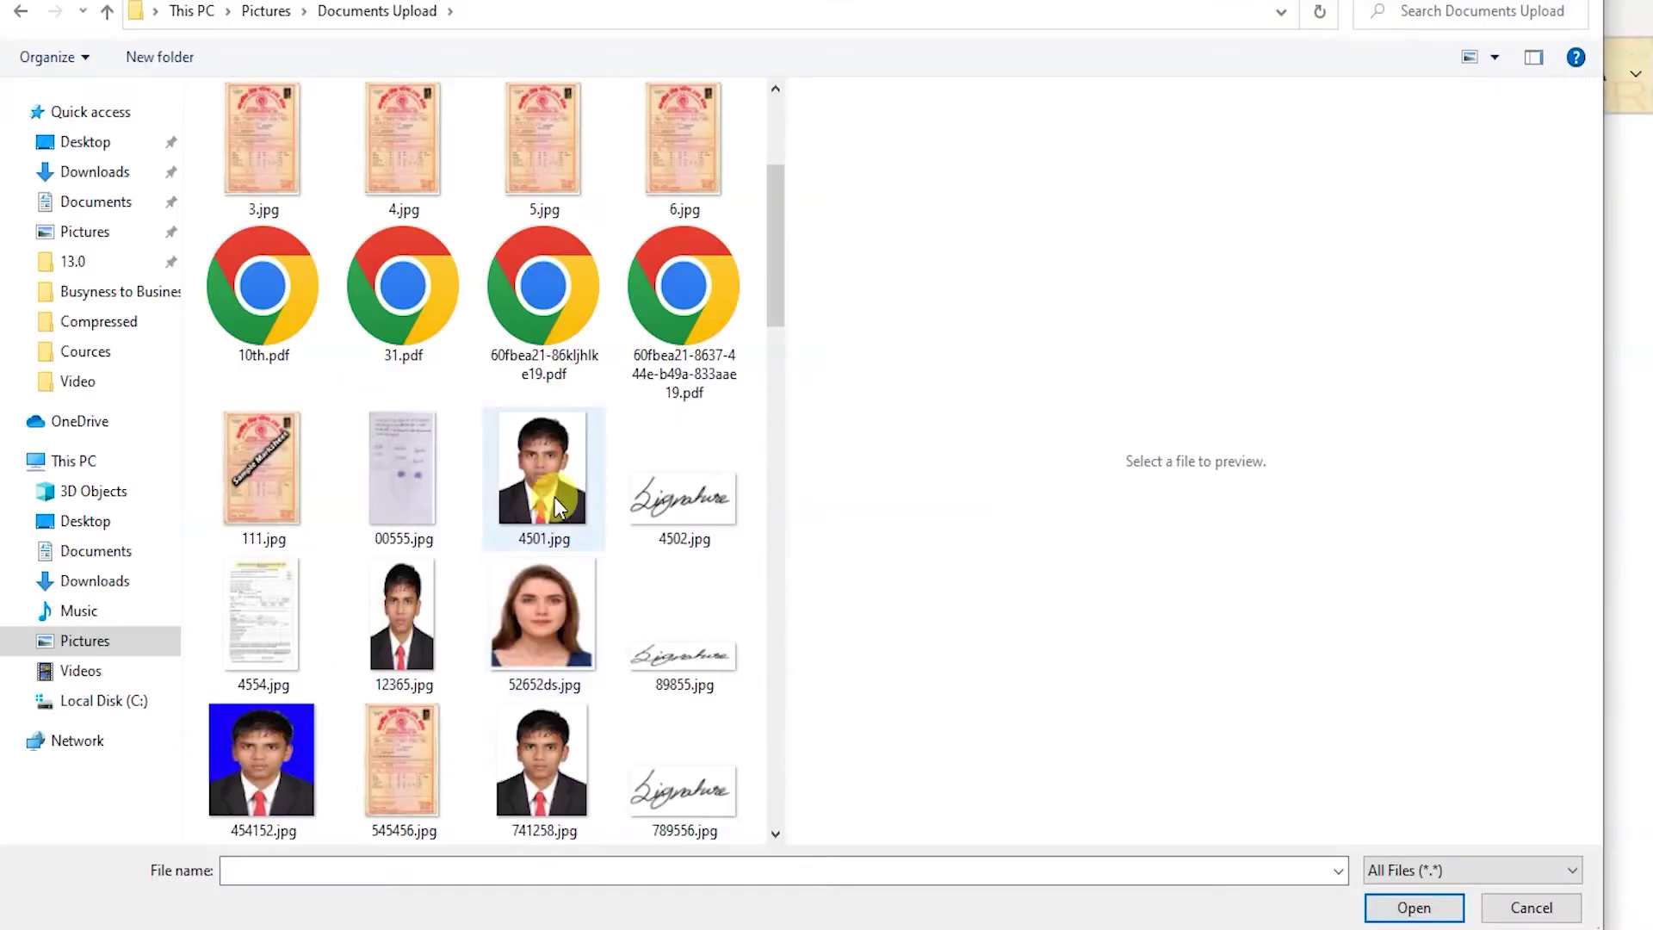
- Select 4501.jpg in the Documents Upload folder and check its file size in the file properties
click(554, 473)
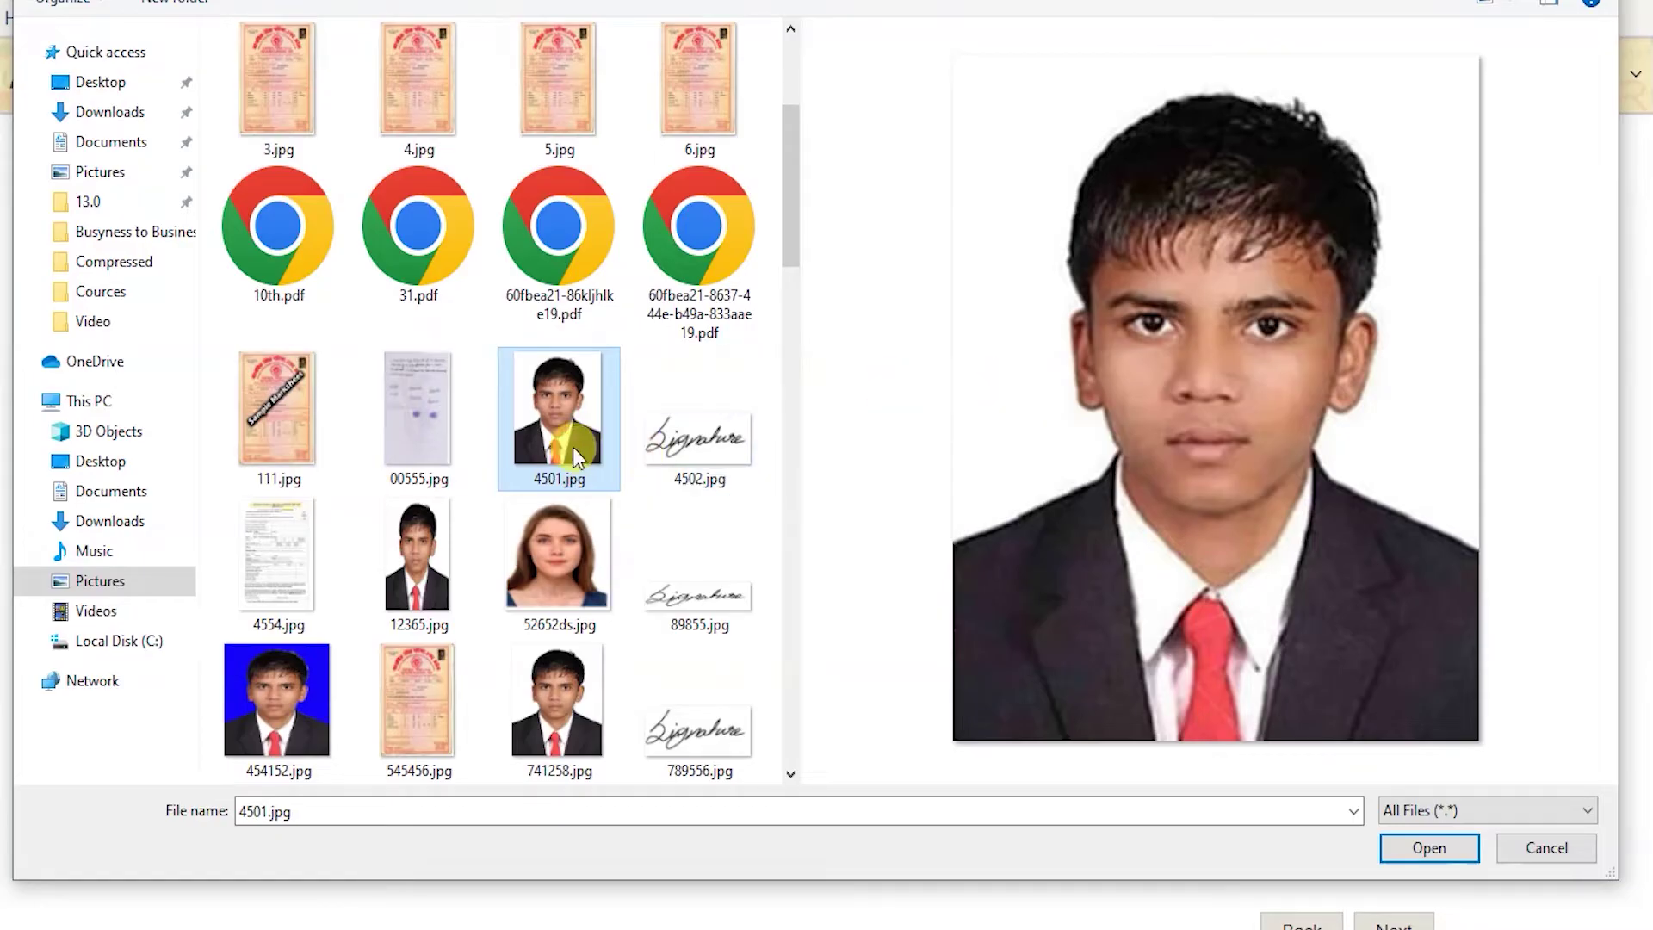
right_click(585, 394)
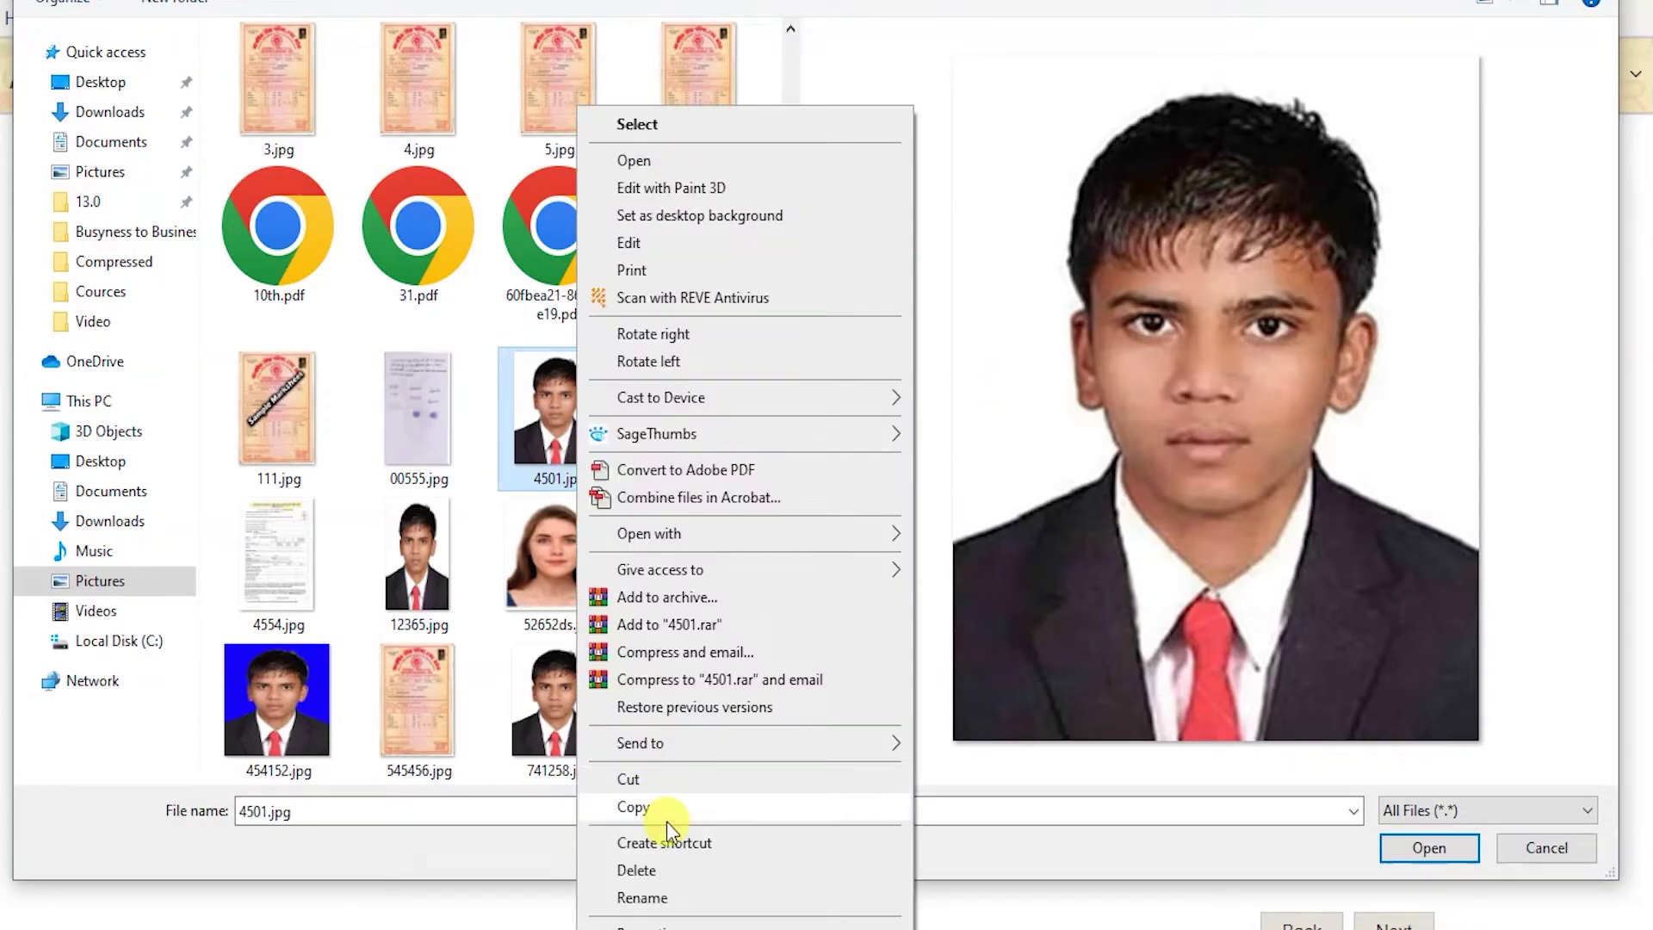
click(678, 919)
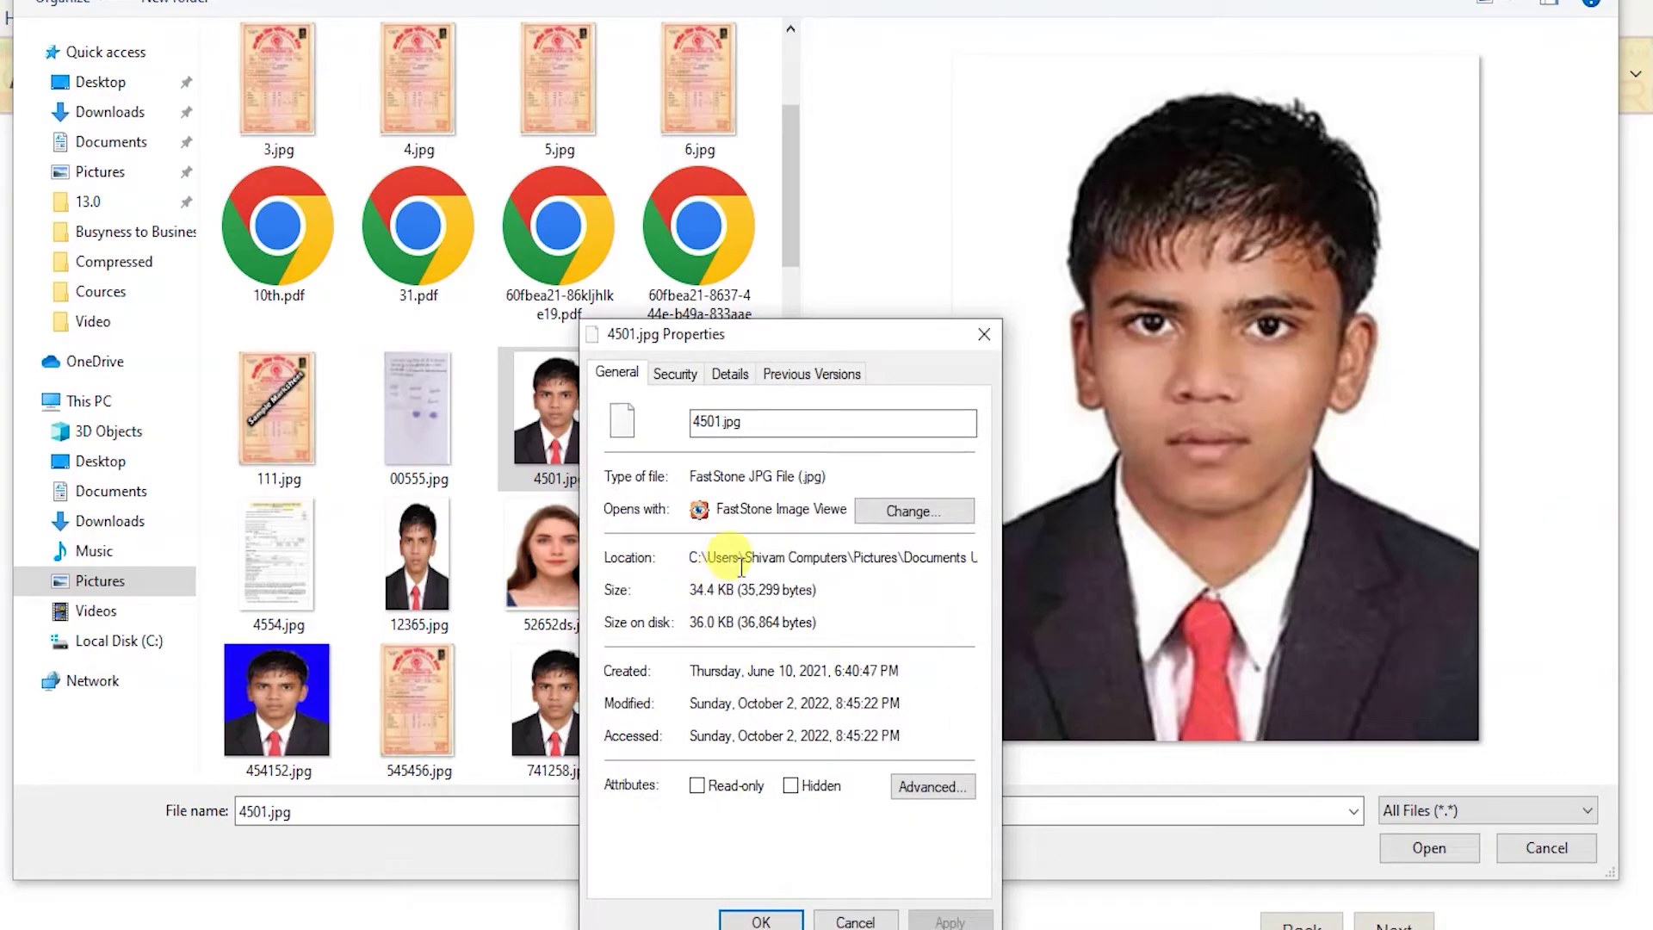
click(984, 334)
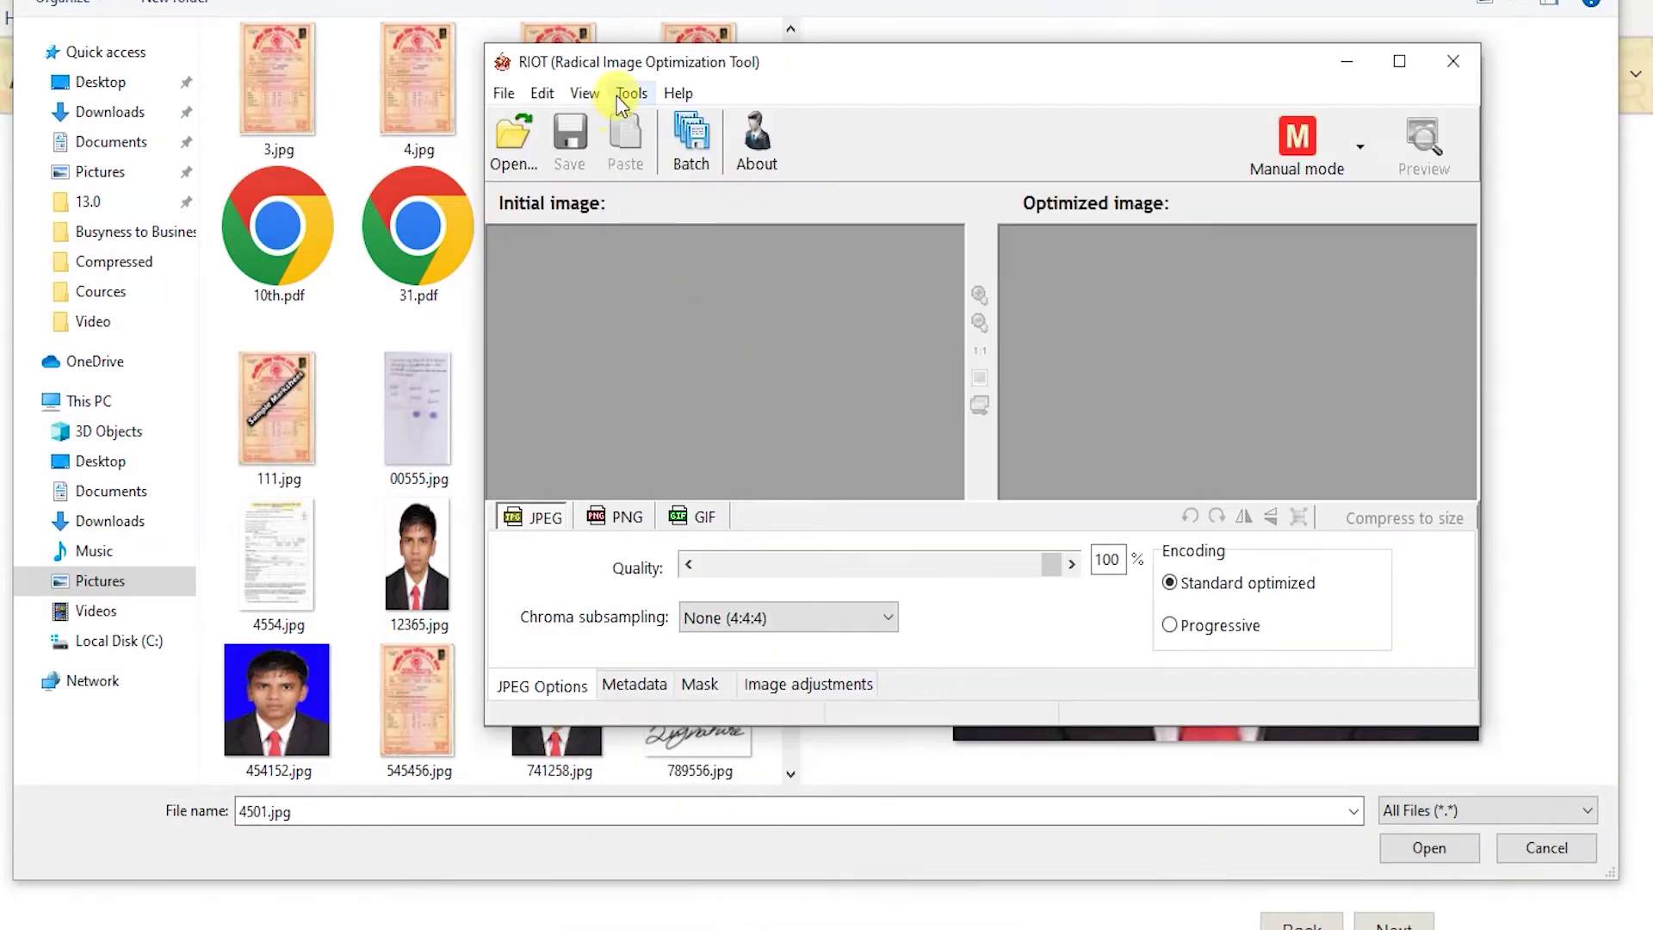
- Load 4501.jpg into RIOT and resample it to 550 pixels wide by 650 pixels high
drag(555, 419, 952, 276)
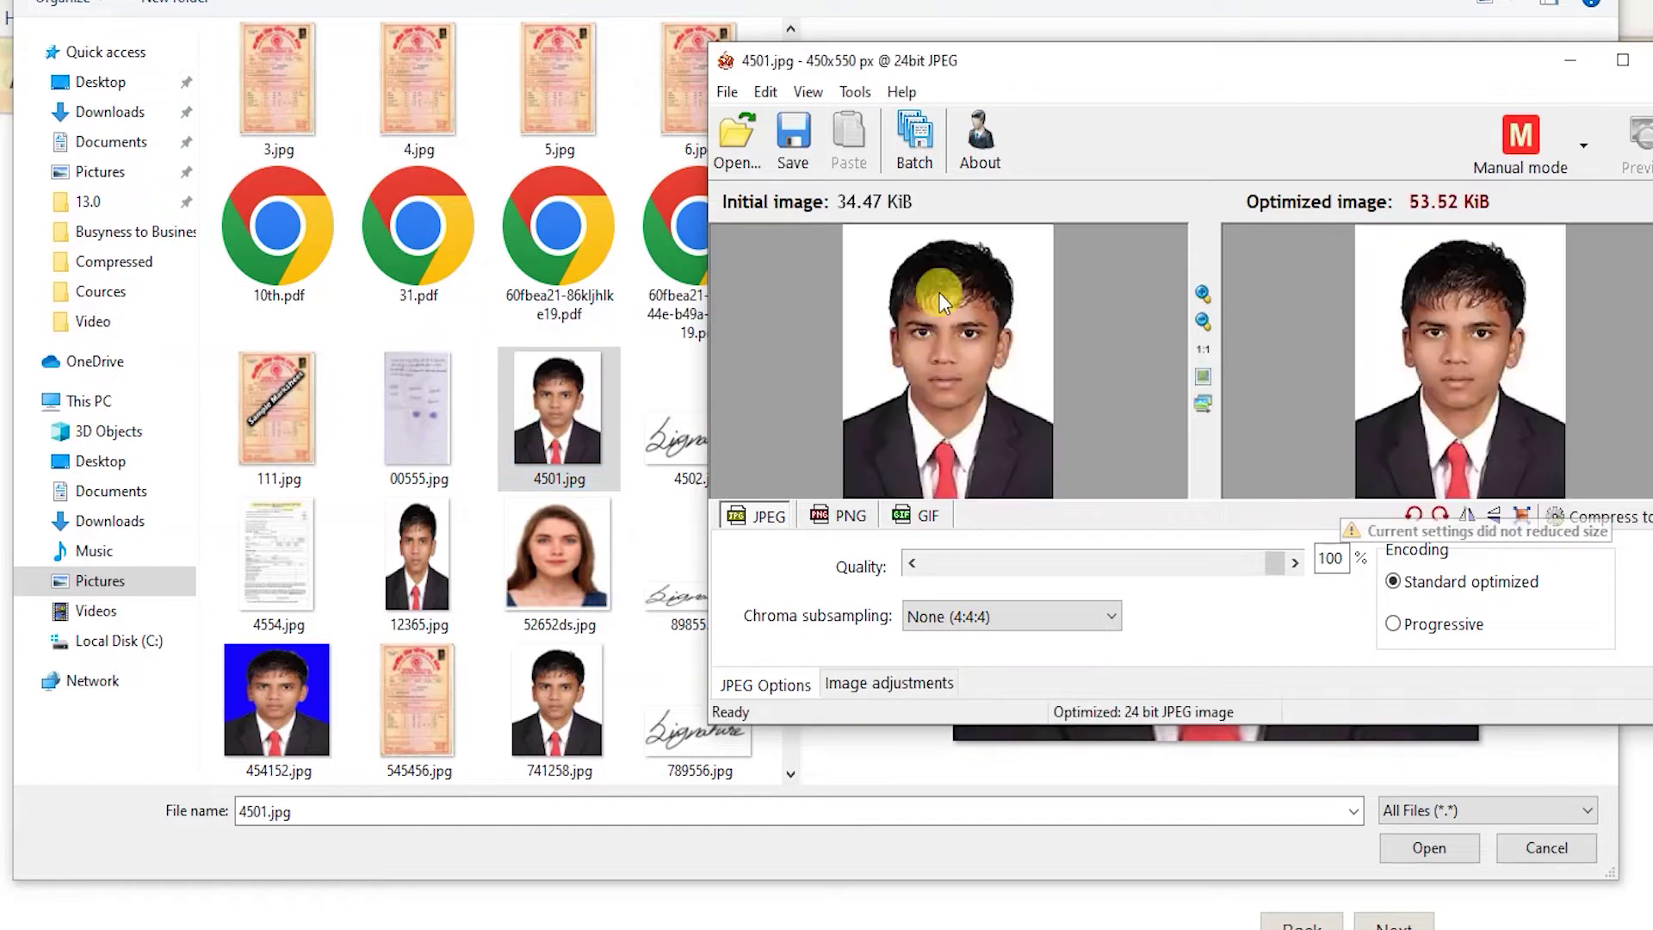
drag(1052, 67, 731, 64)
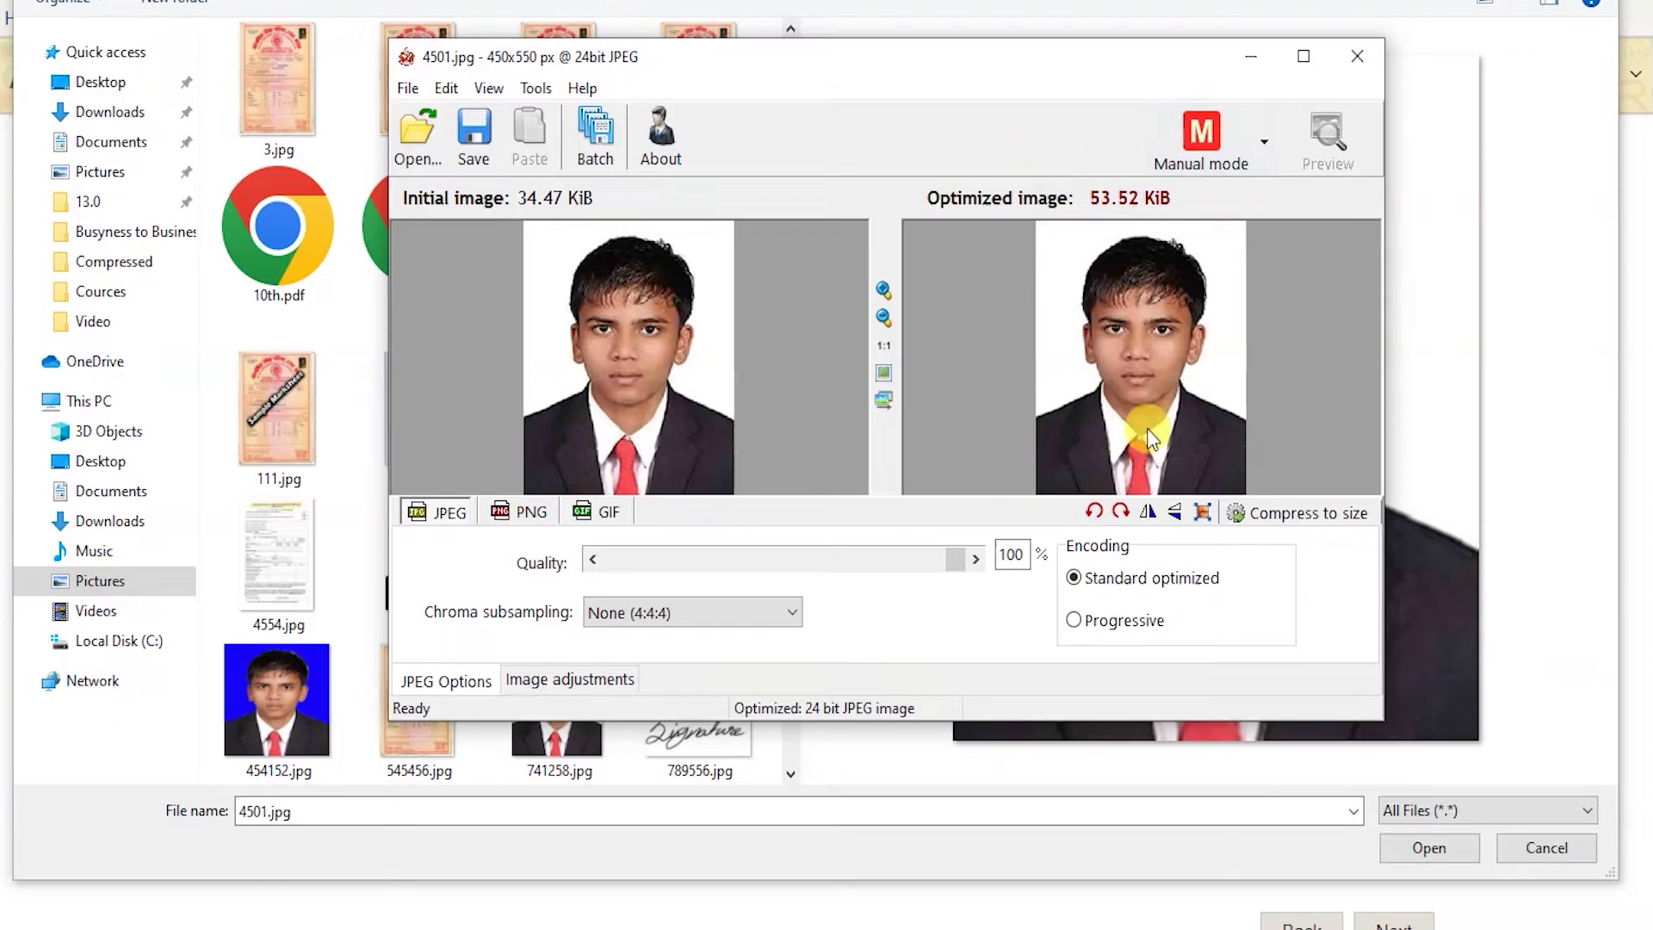
click(1202, 510)
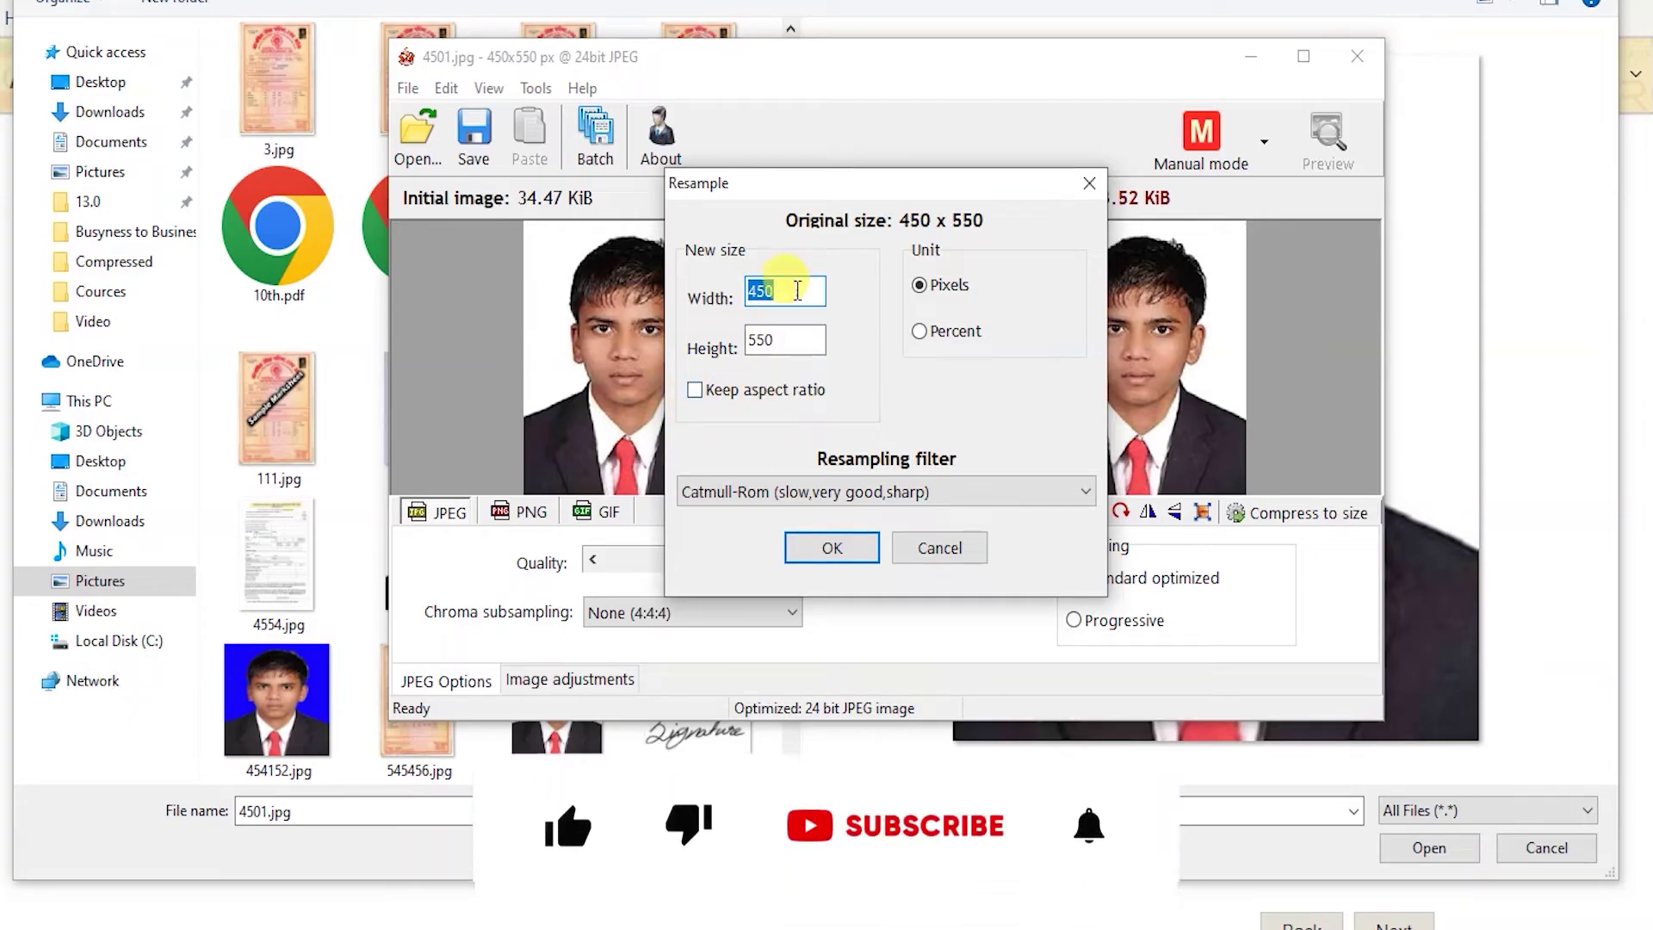
click(797, 291)
double_click(797, 291)
text(5)
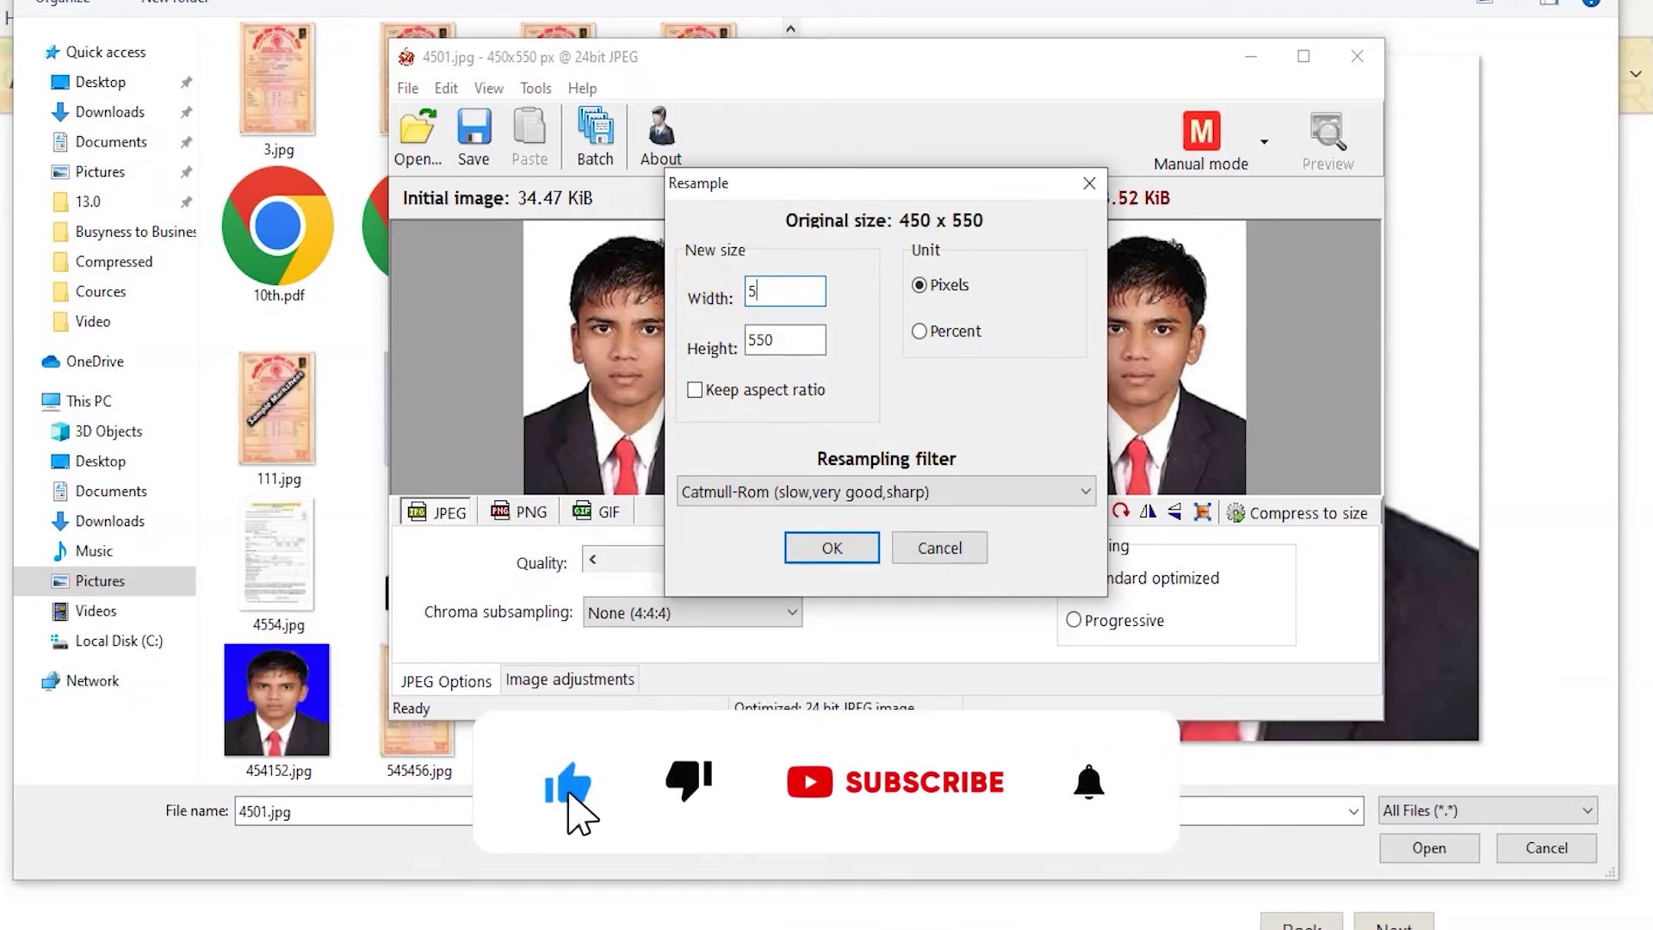
key(Tab)
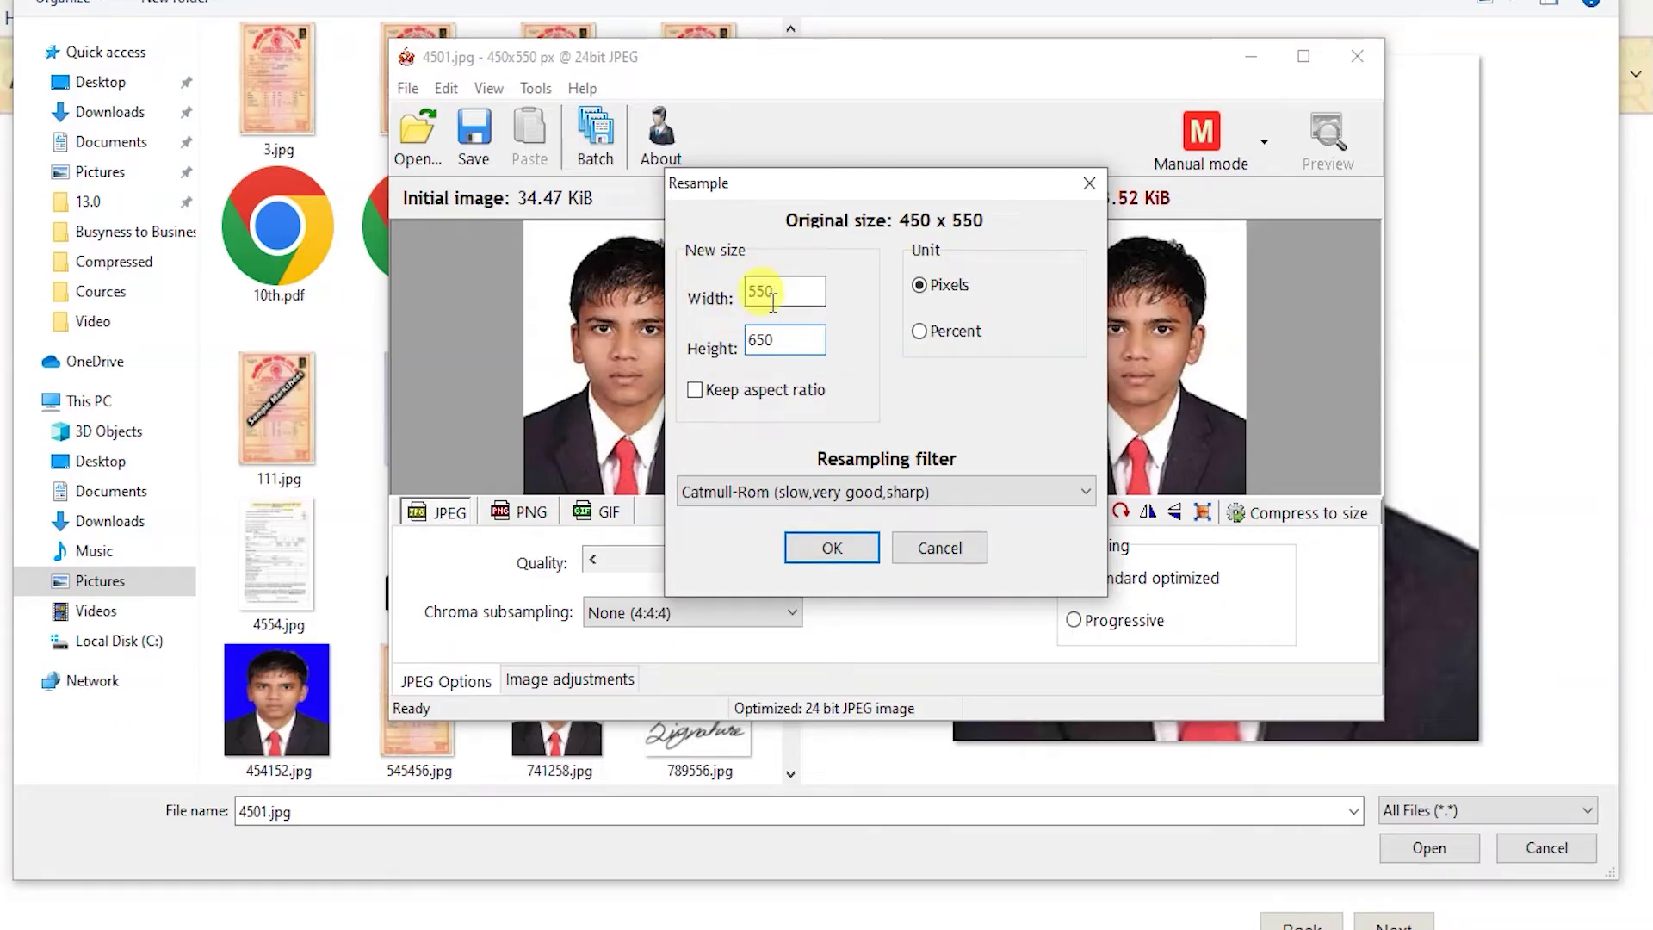
click(837, 544)
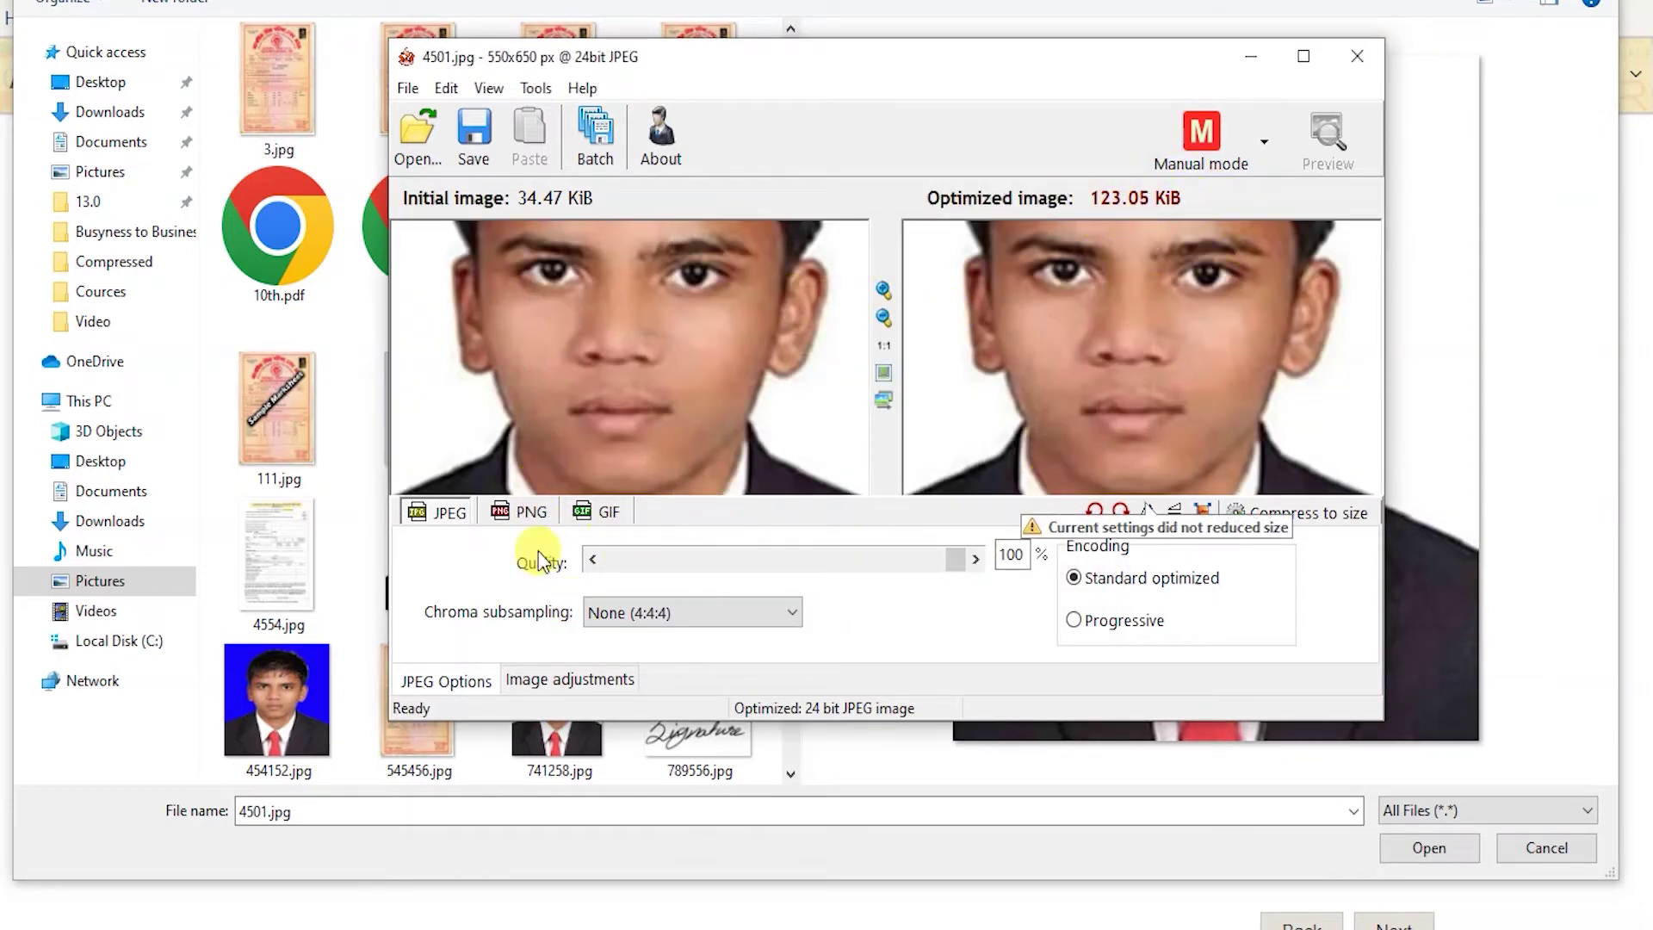
- Set the photo's JPEG quality to 95% and save the optimized image
drag(954, 561, 930, 558)
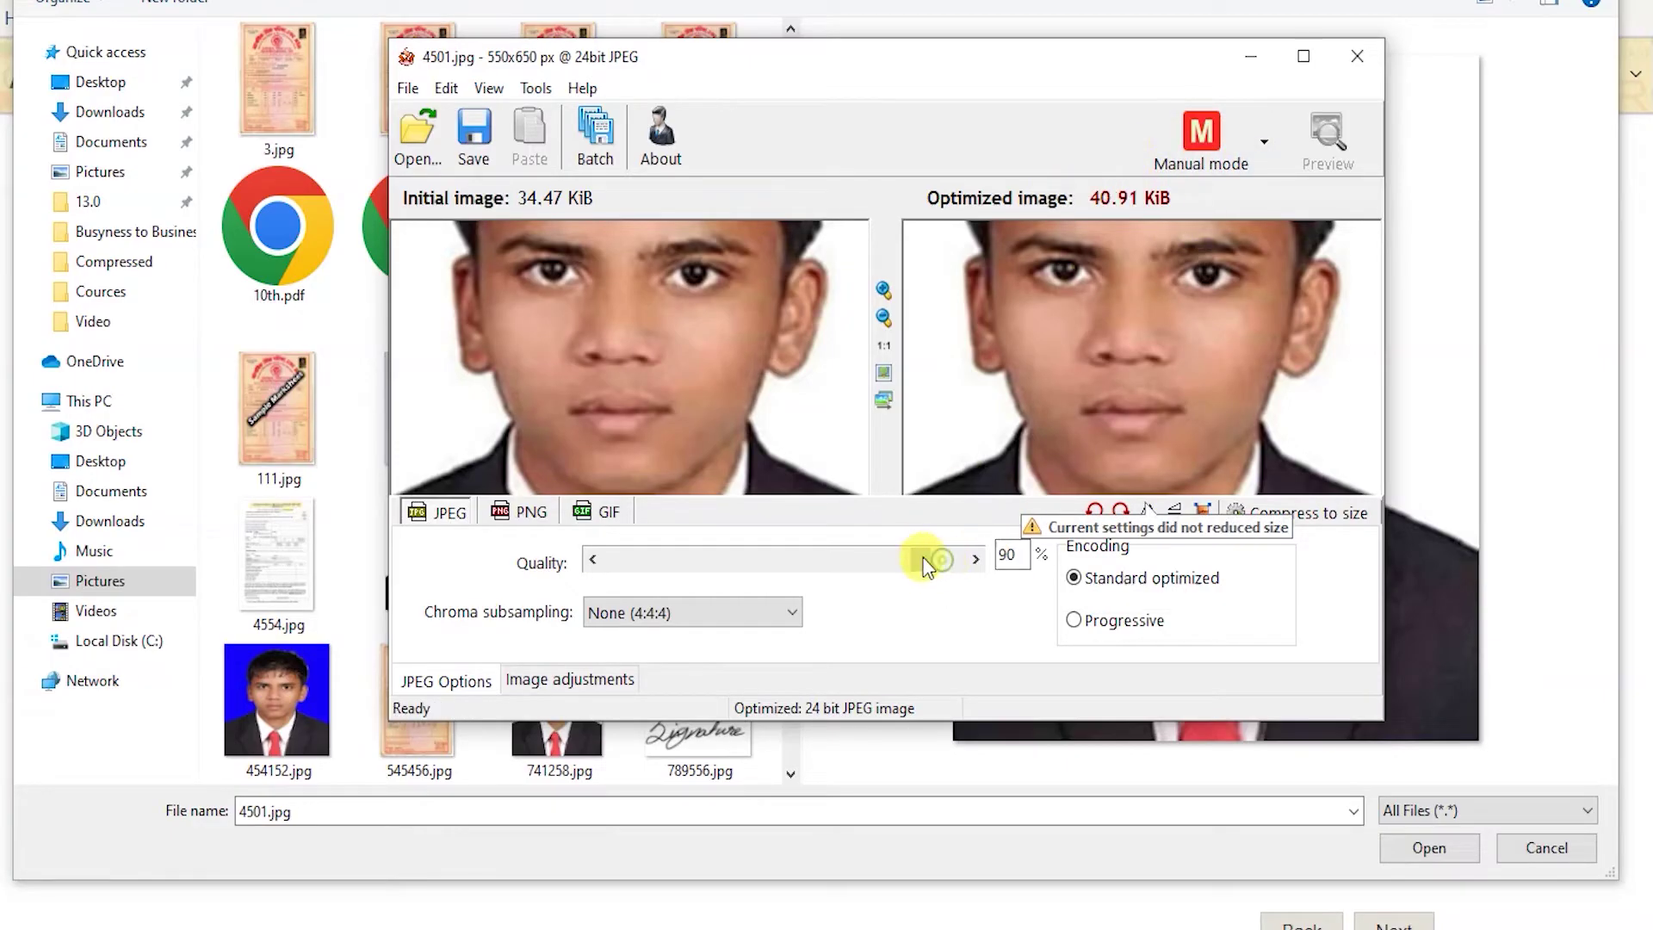
click(974, 558)
click(974, 558)
click(974, 558)
click(974, 558)
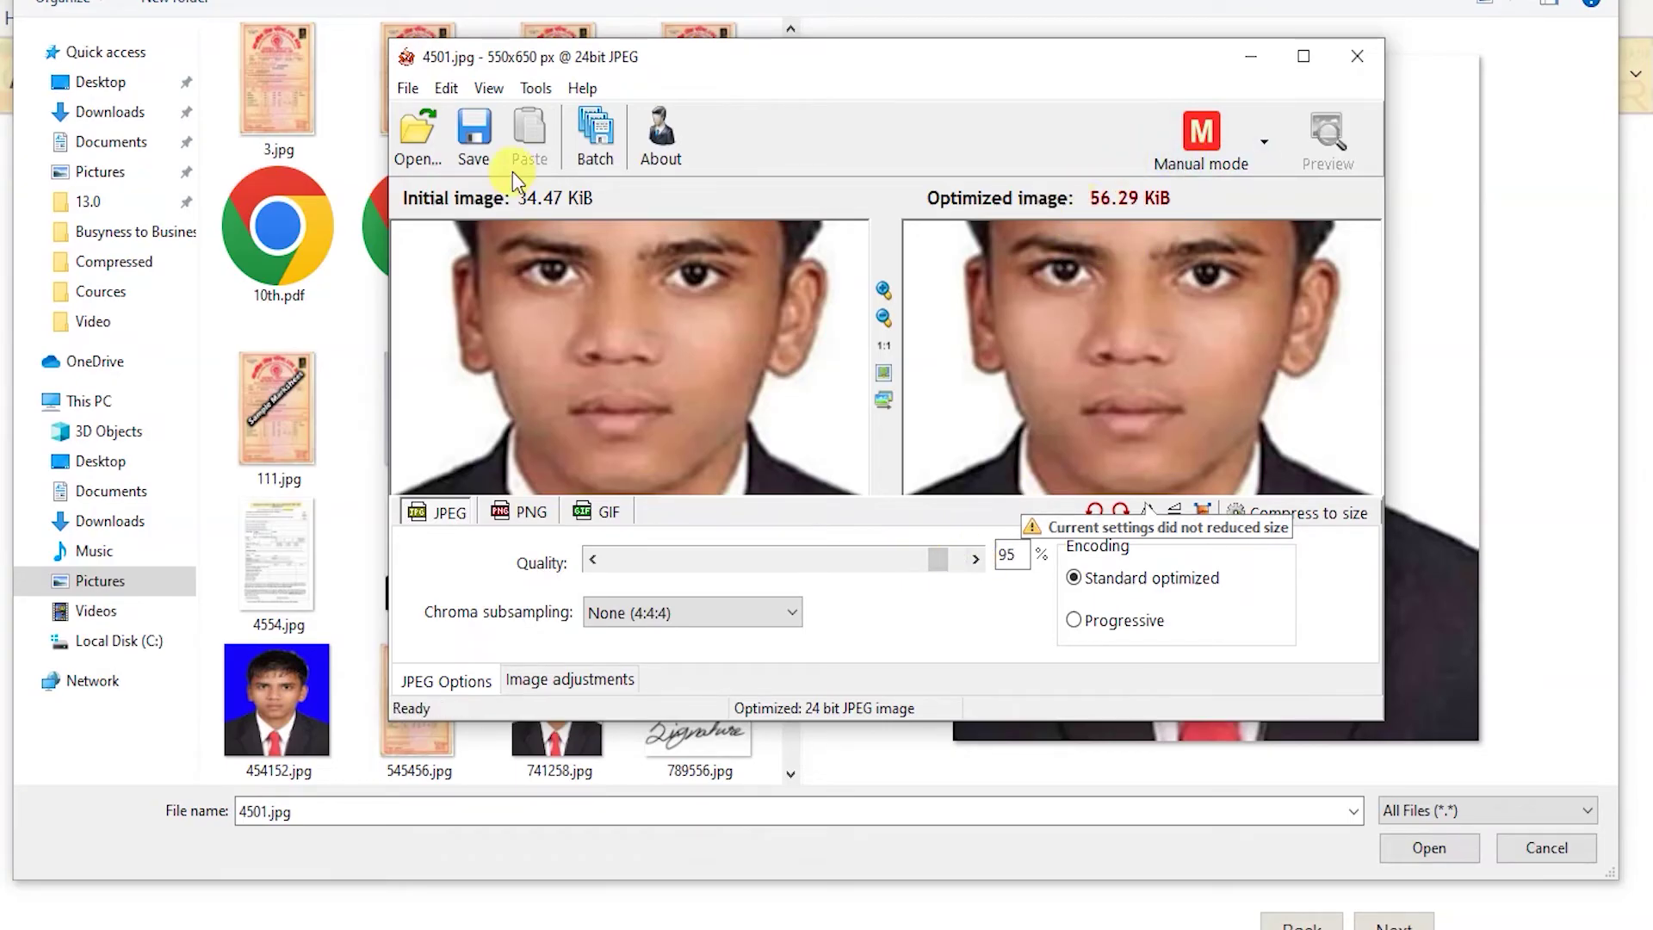
click(478, 142)
- Upload 4501.jpg as the application photograph, and load the signature image 4502.jpg into RIOT from the signature file chooser
double_click(560, 412)
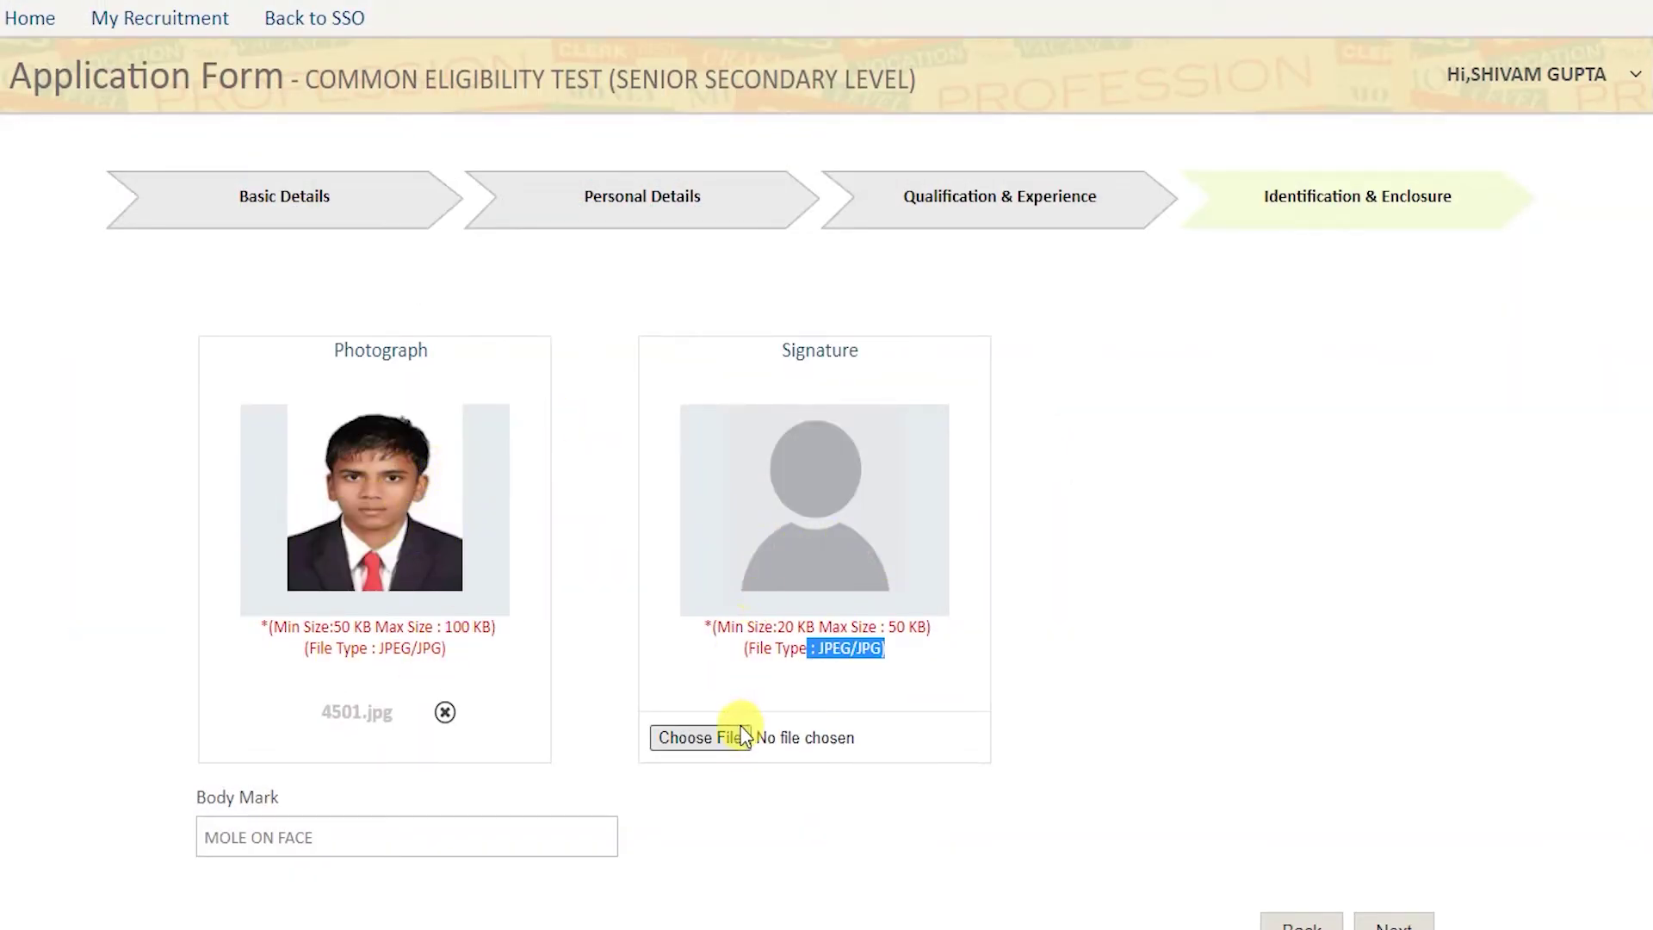
click(709, 739)
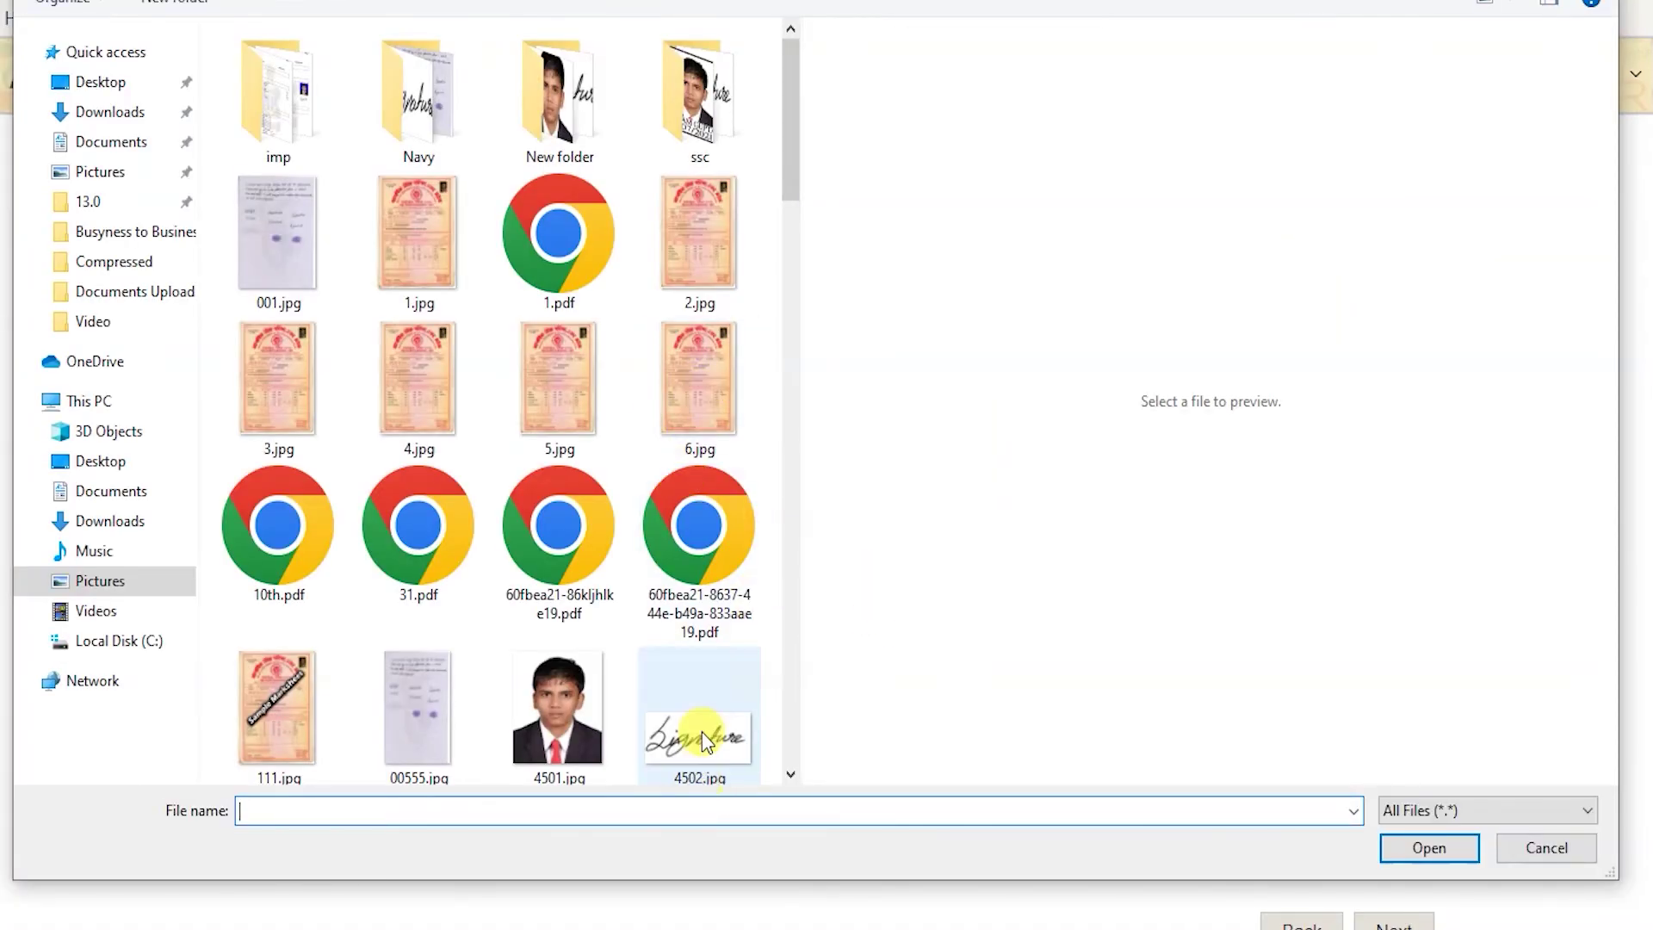
click(701, 732)
mouse_move(710, 739)
mouse_down()
mouse_move(805, 912)
mouse_move(697, 731)
mouse_move(623, 410)
mouse_up()
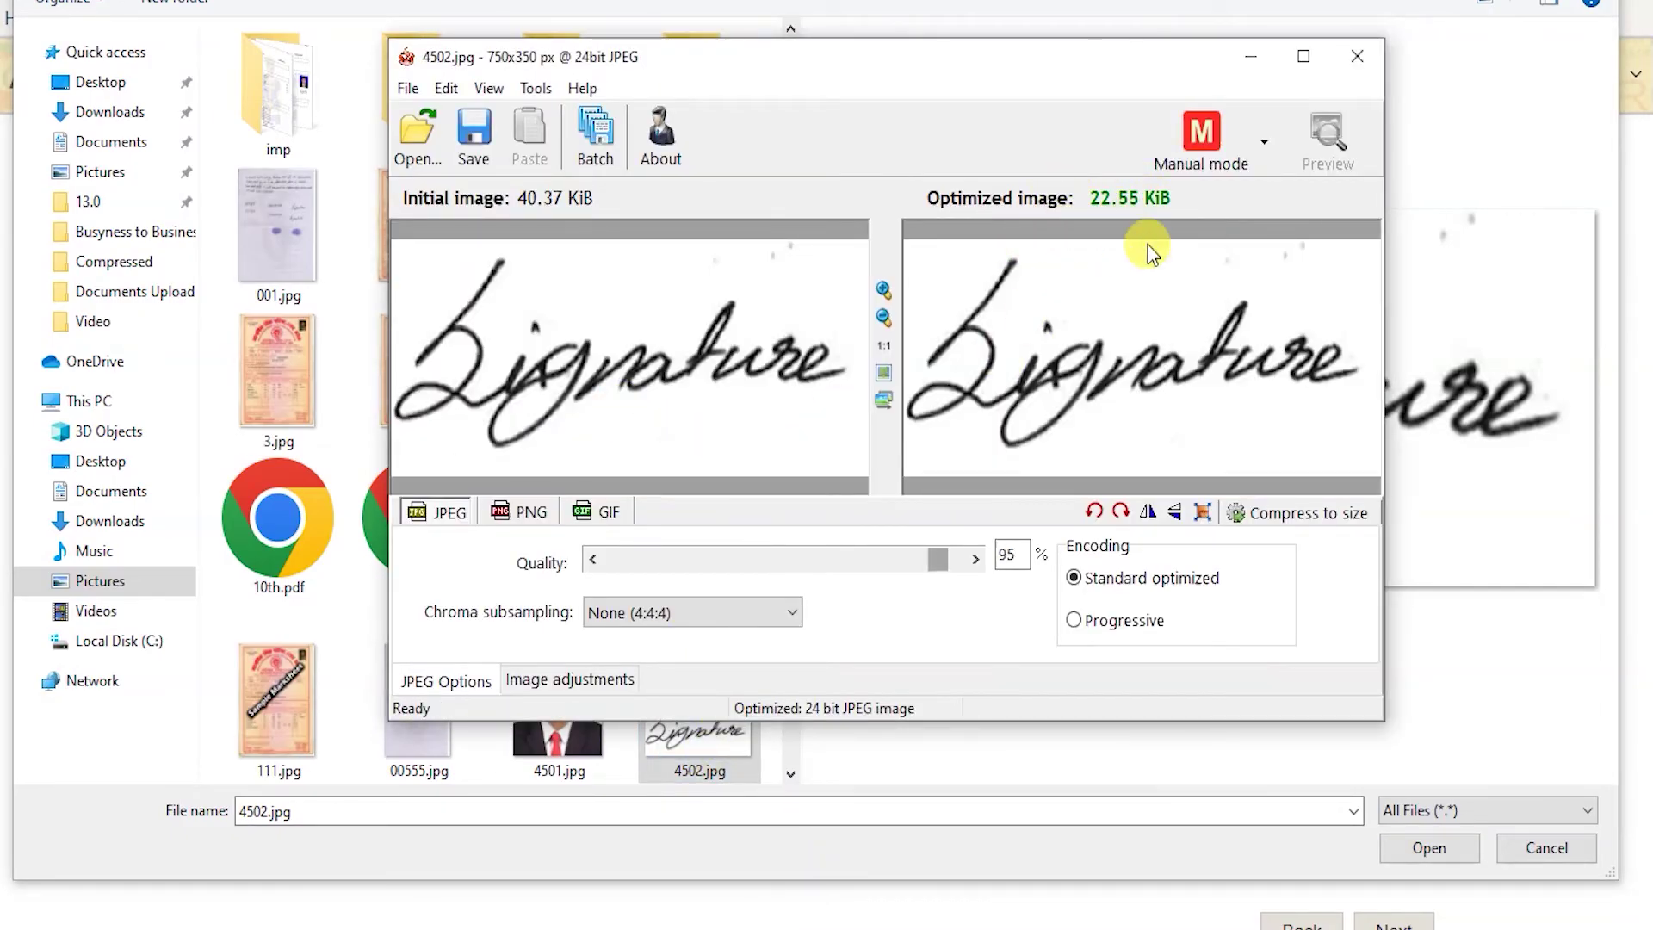
- Keep the signature's pixel dimensions, set its JPEG quality to 100% and save the optimized image
click(1204, 514)
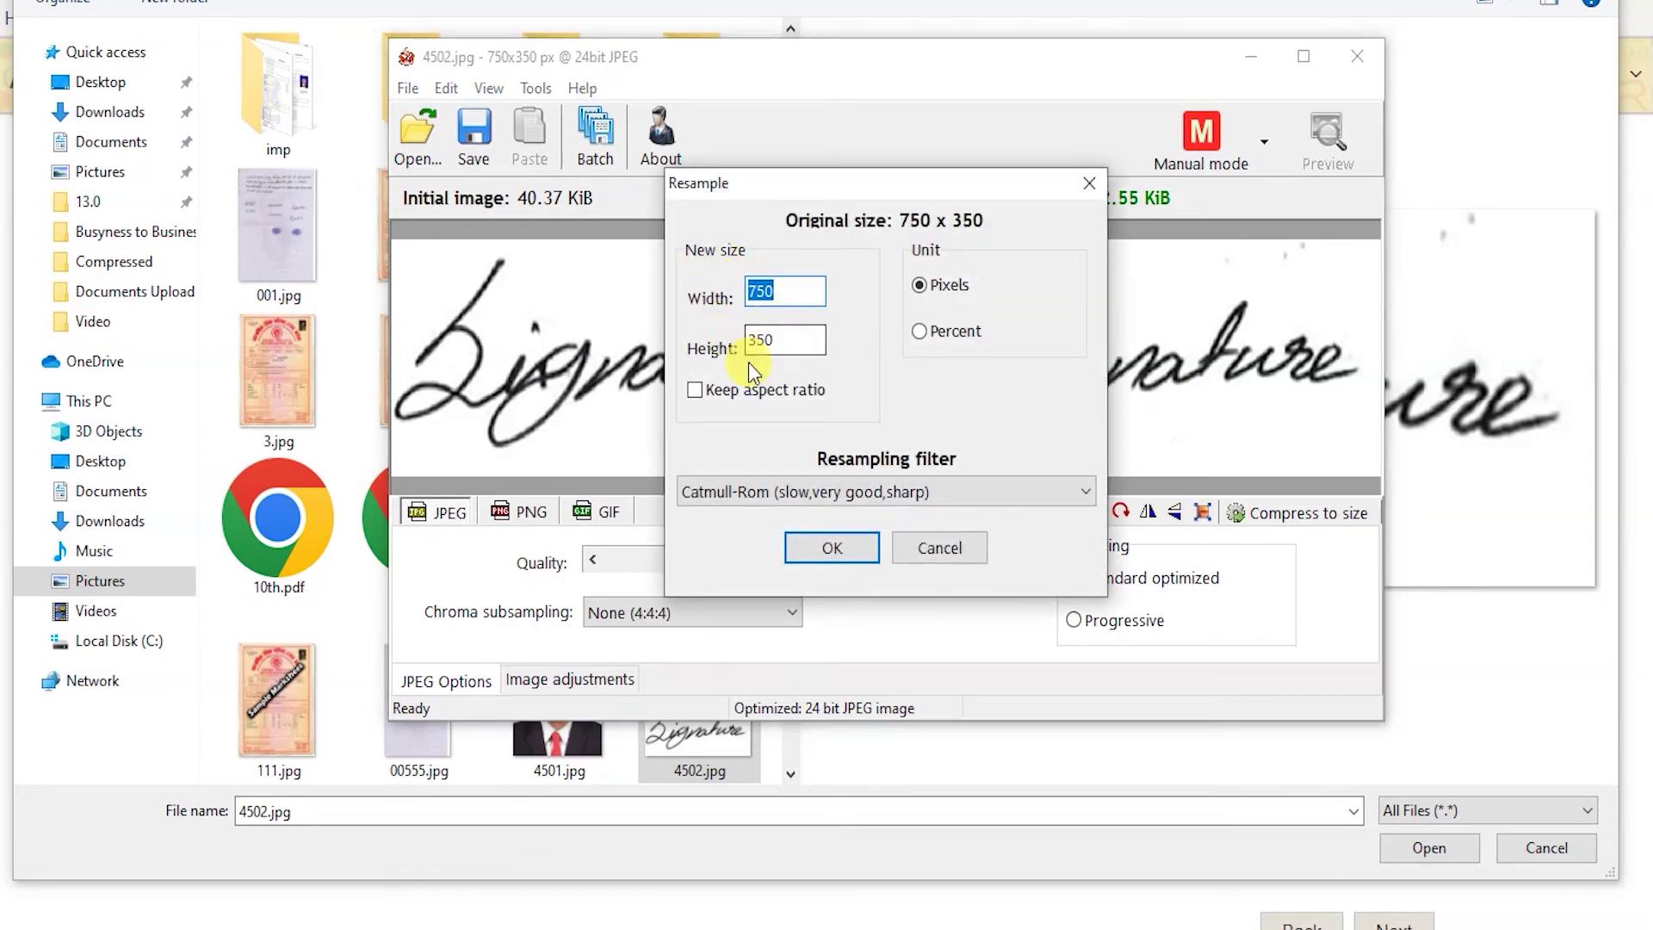
click(939, 548)
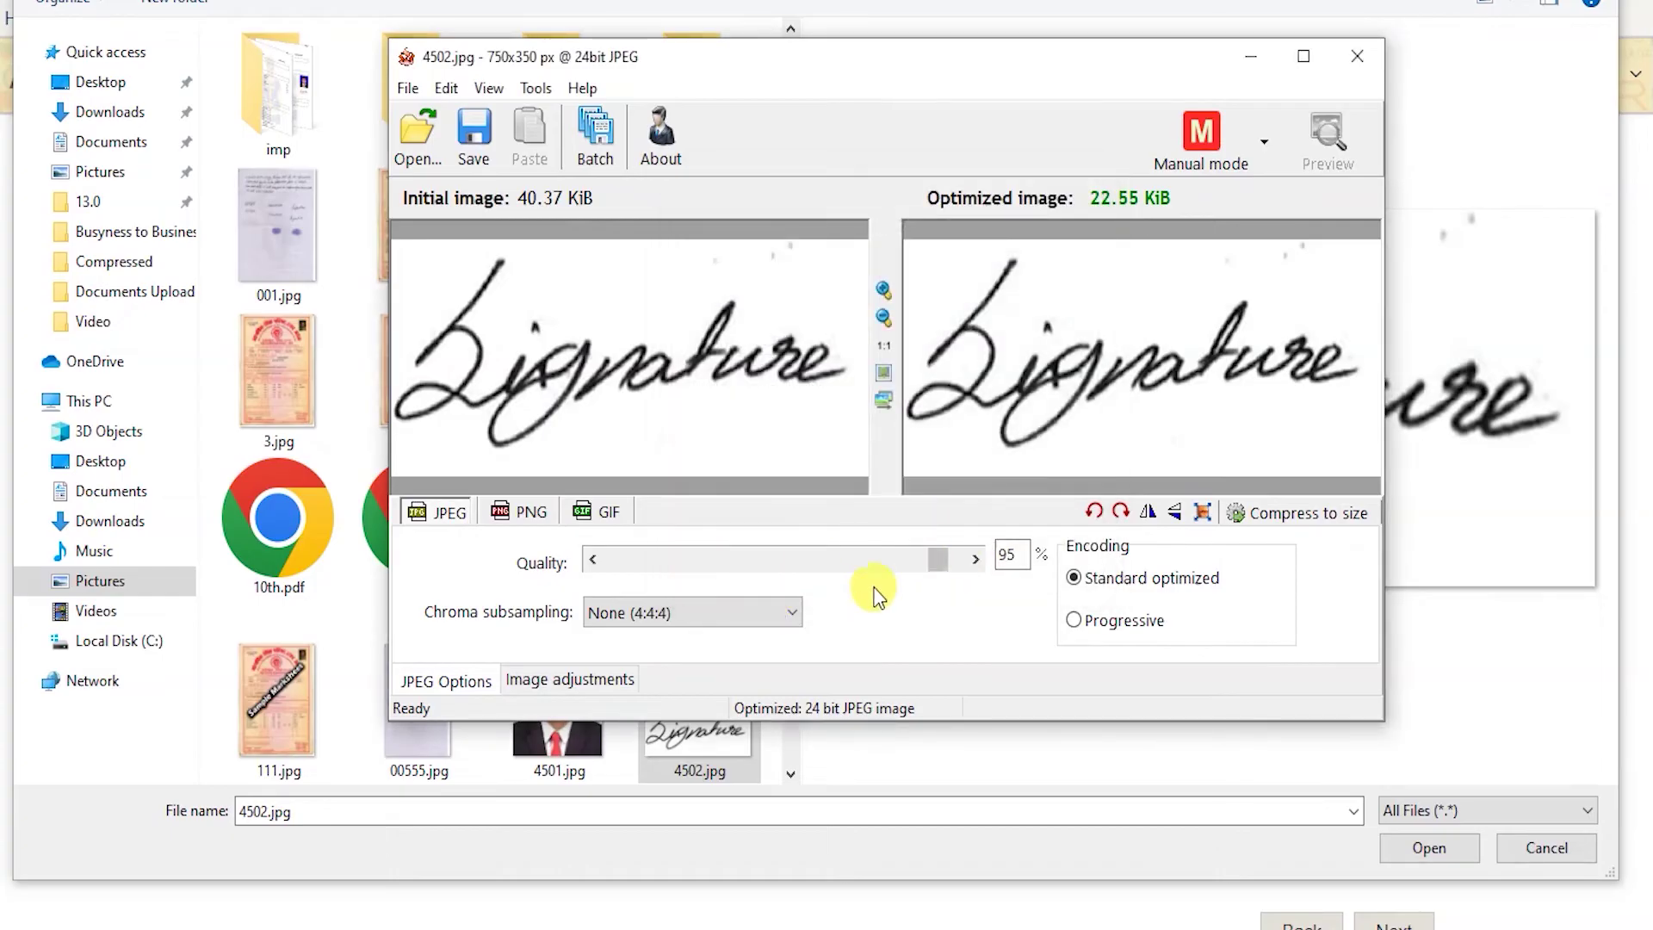
drag(939, 559, 911, 560)
drag(910, 560, 959, 560)
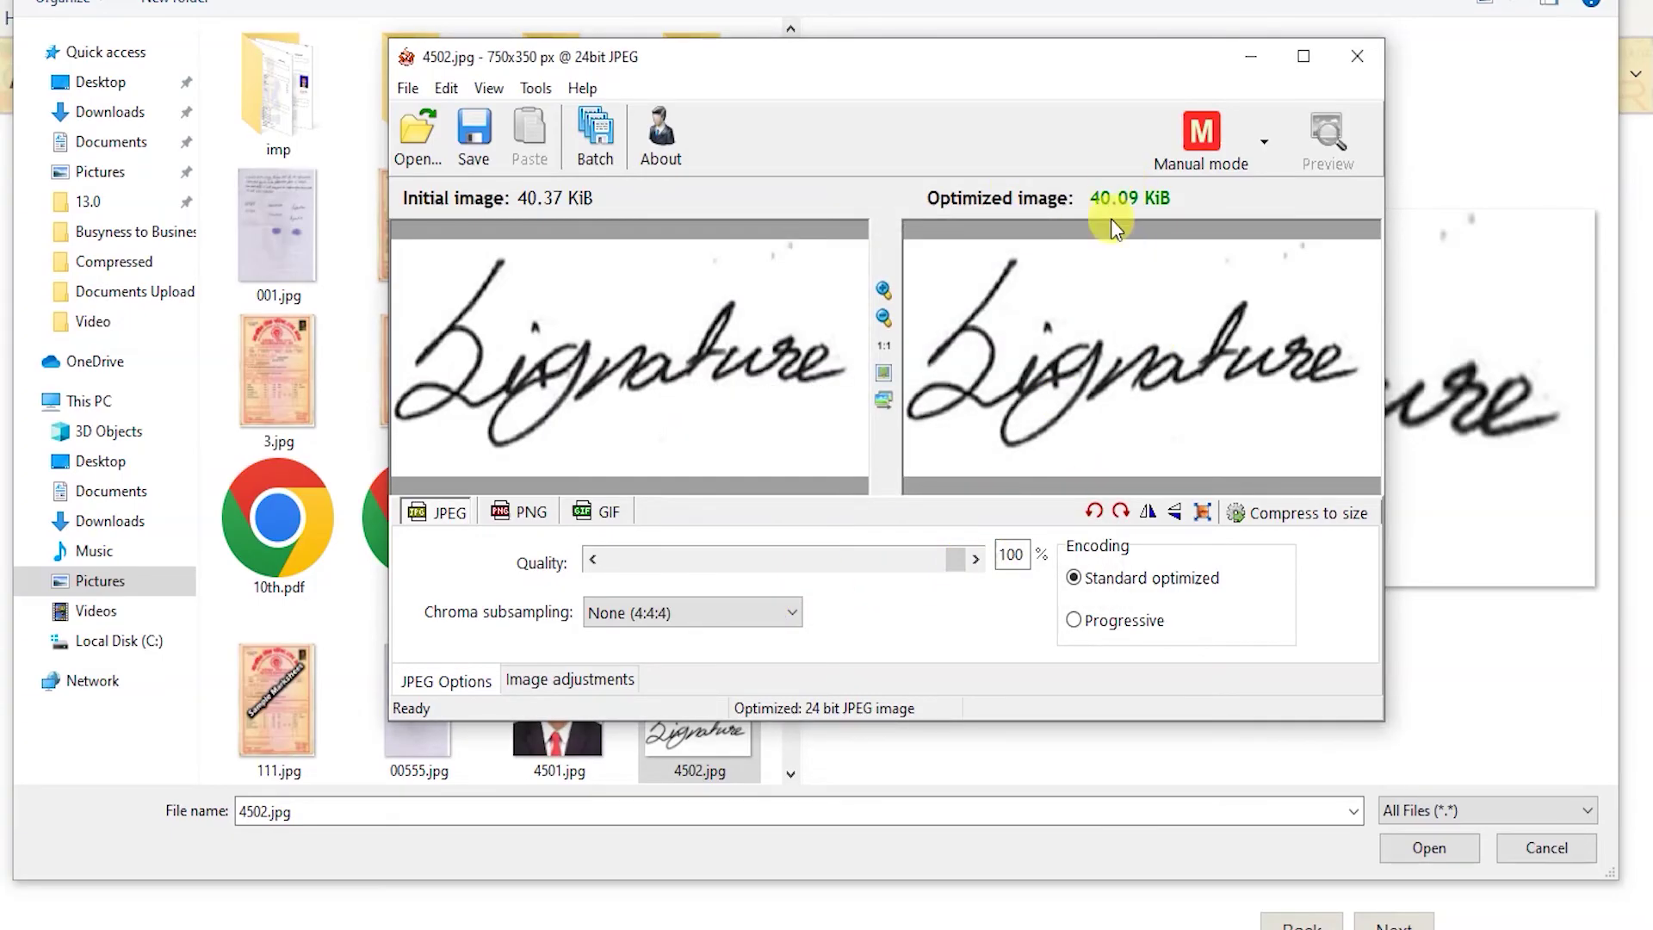
click(474, 131)
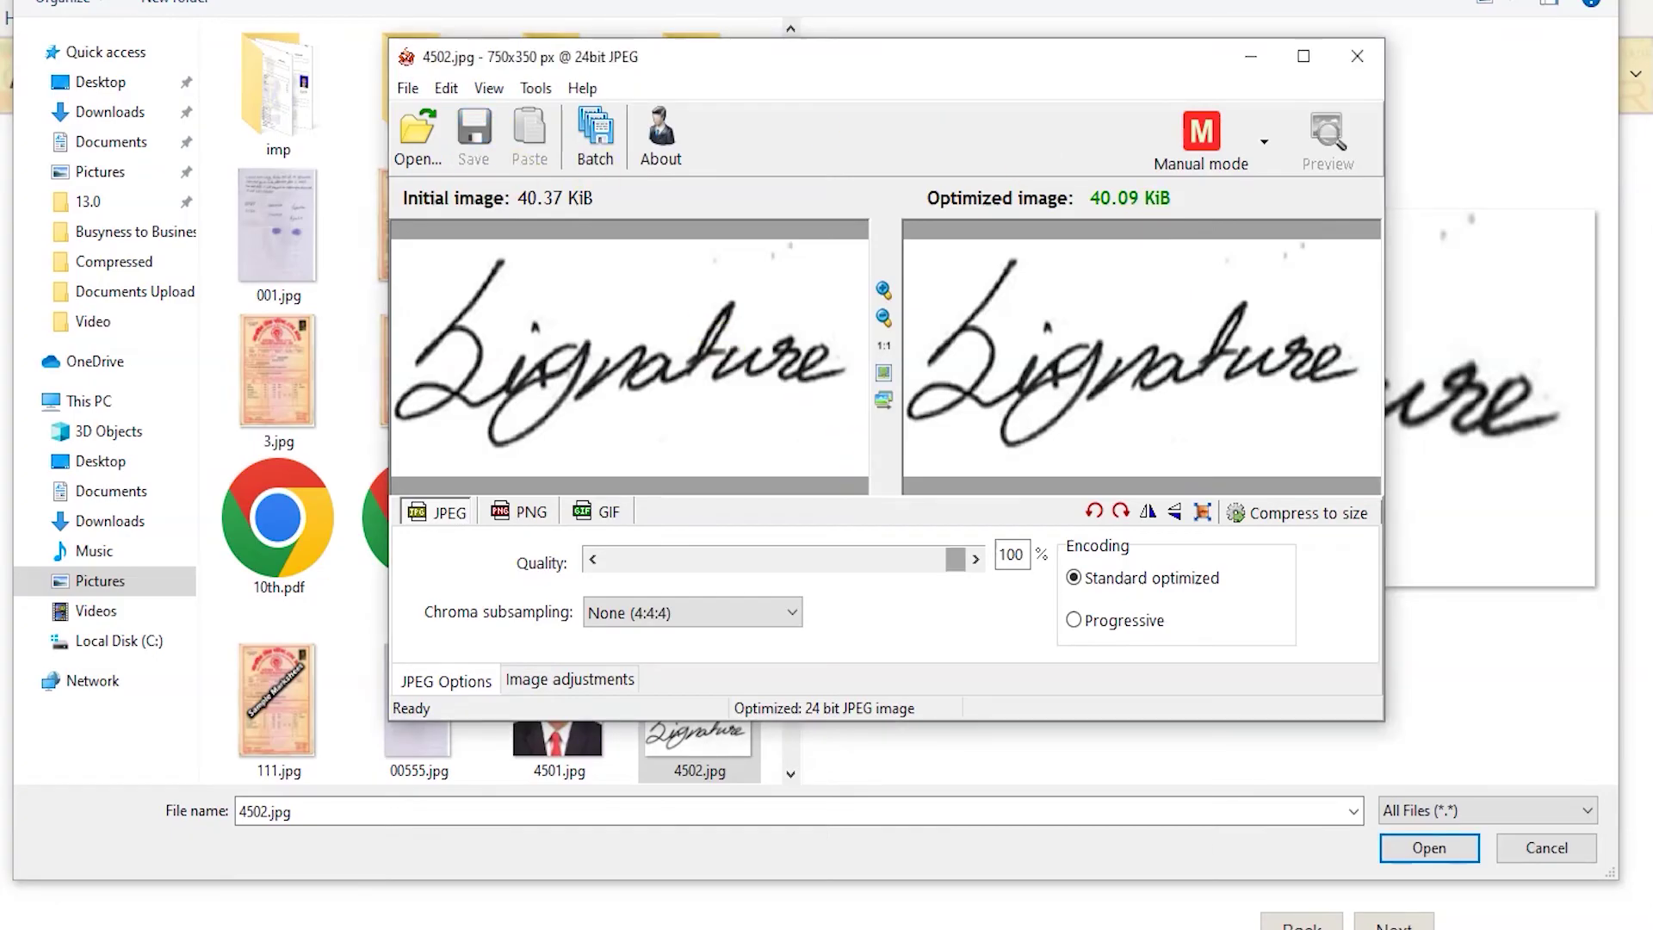